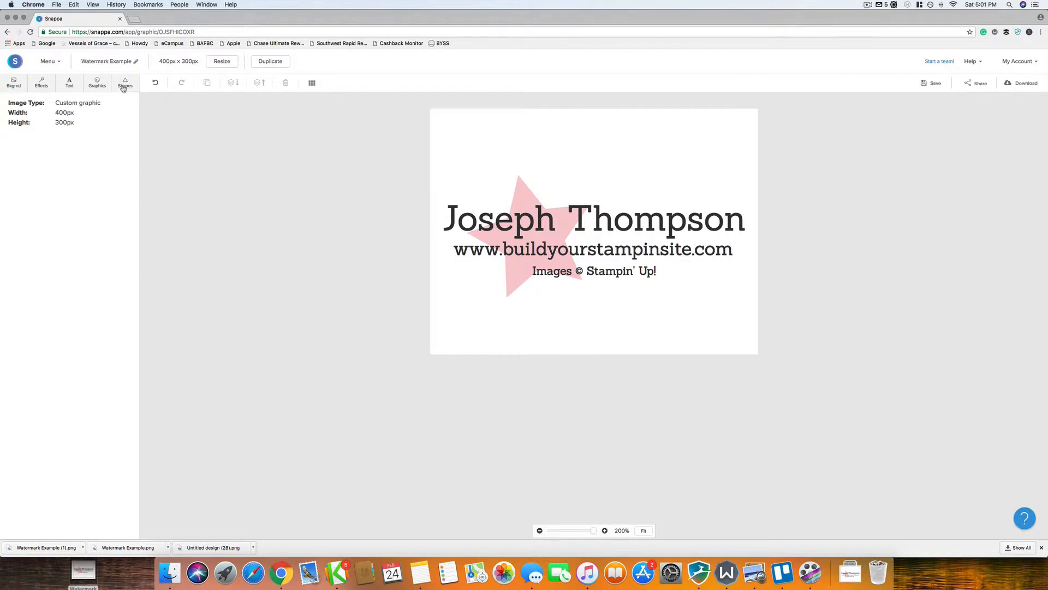
Step: Create a new blank custom graphic of 400 × 300 px
left_click(48, 61)
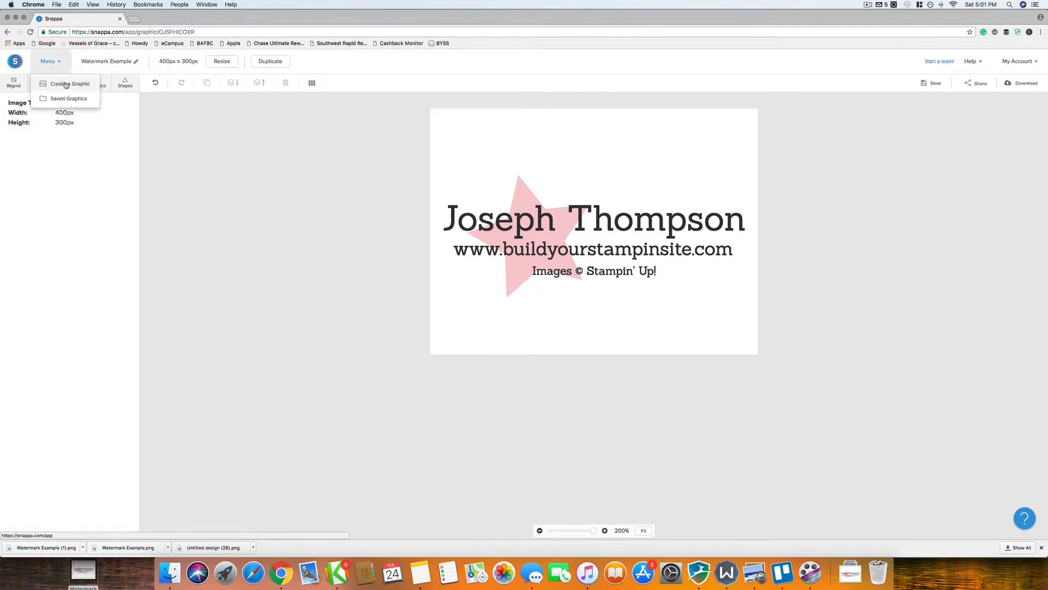
left_click(66, 86)
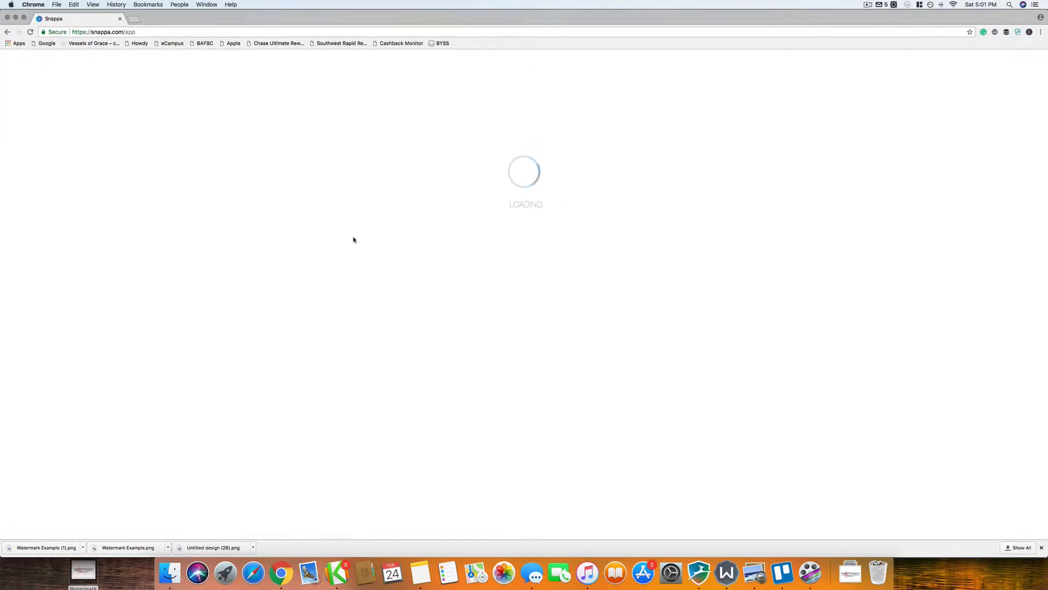
left_click(327, 192)
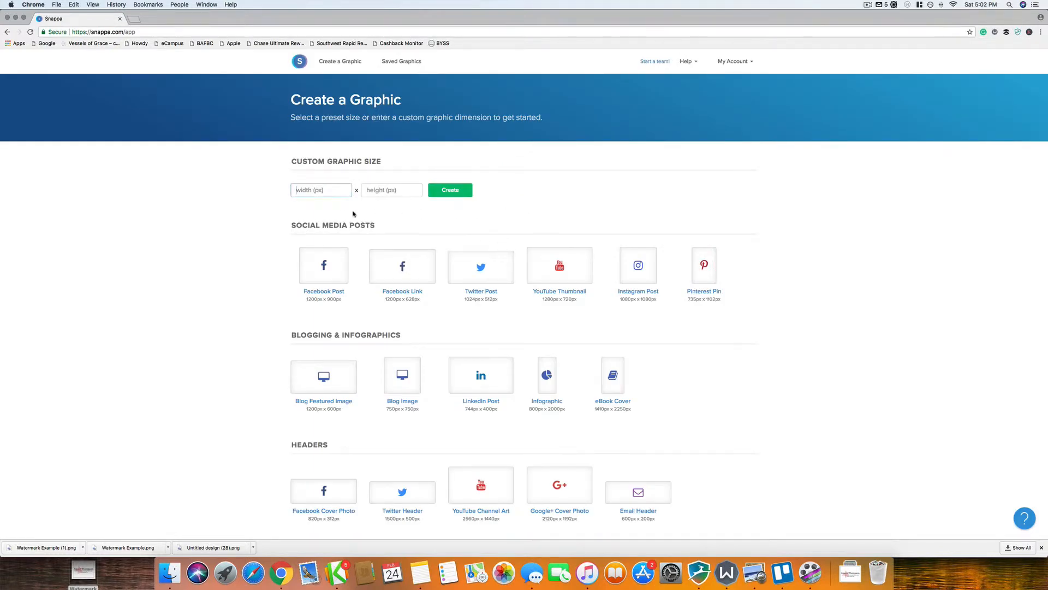
type("40")
type("300")
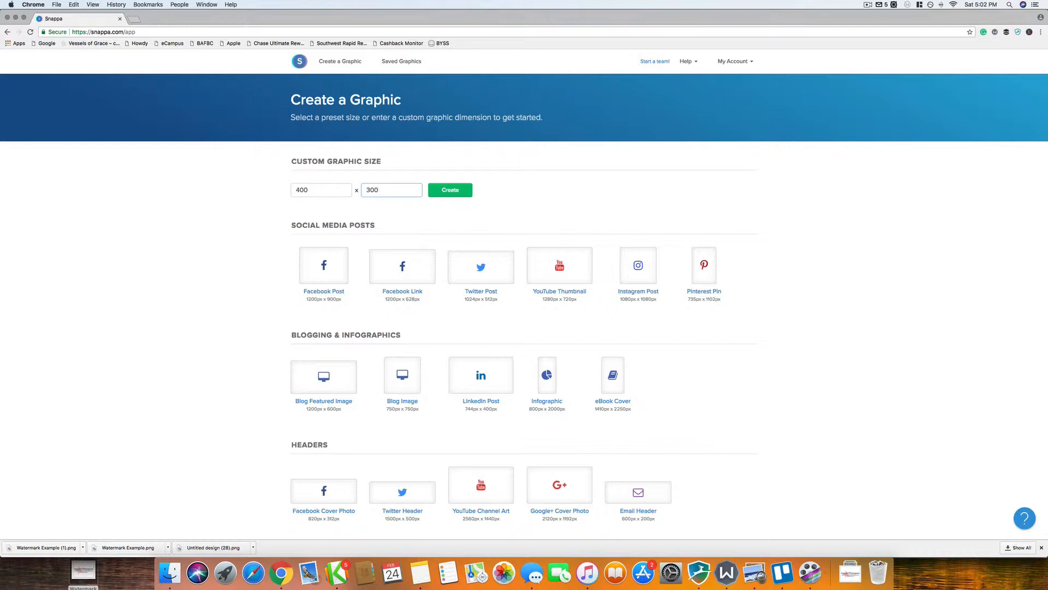
left_click(450, 190)
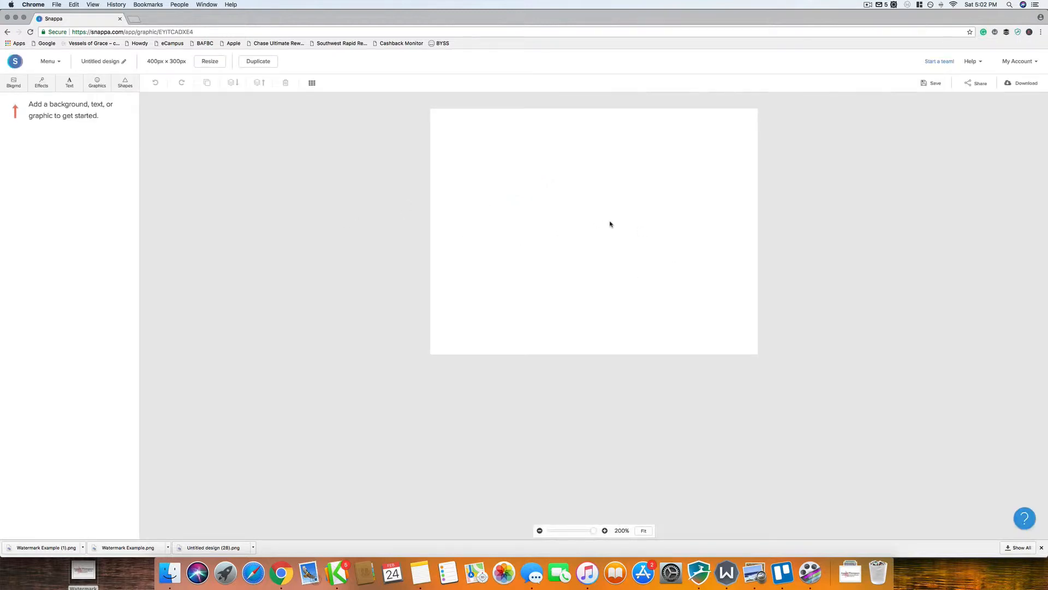
Step: Add a size-30 subheading with the owner's full name and move it near the canvas top
left_click(71, 84)
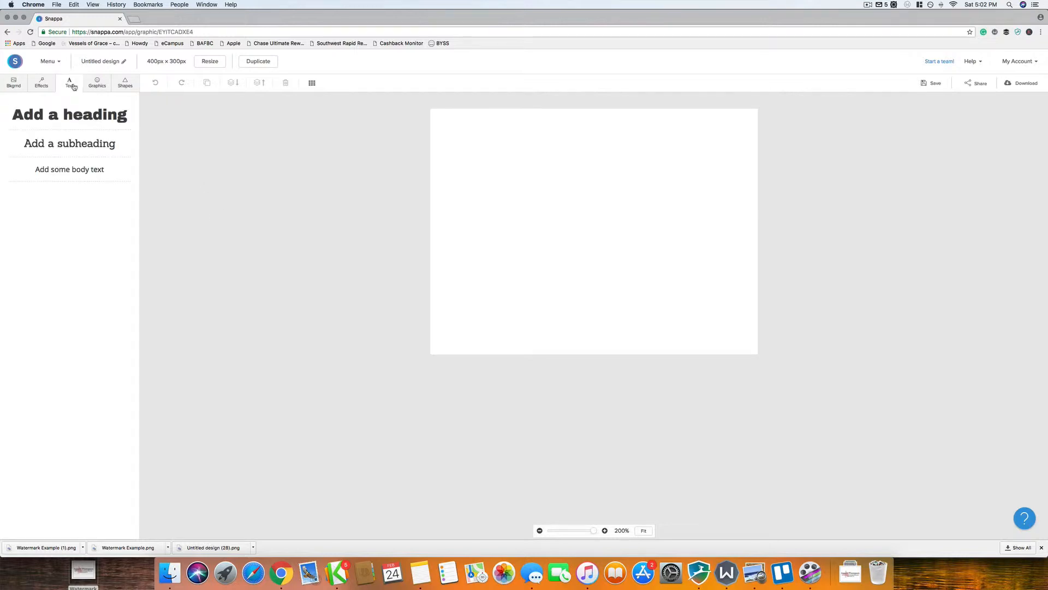
left_click(64, 136)
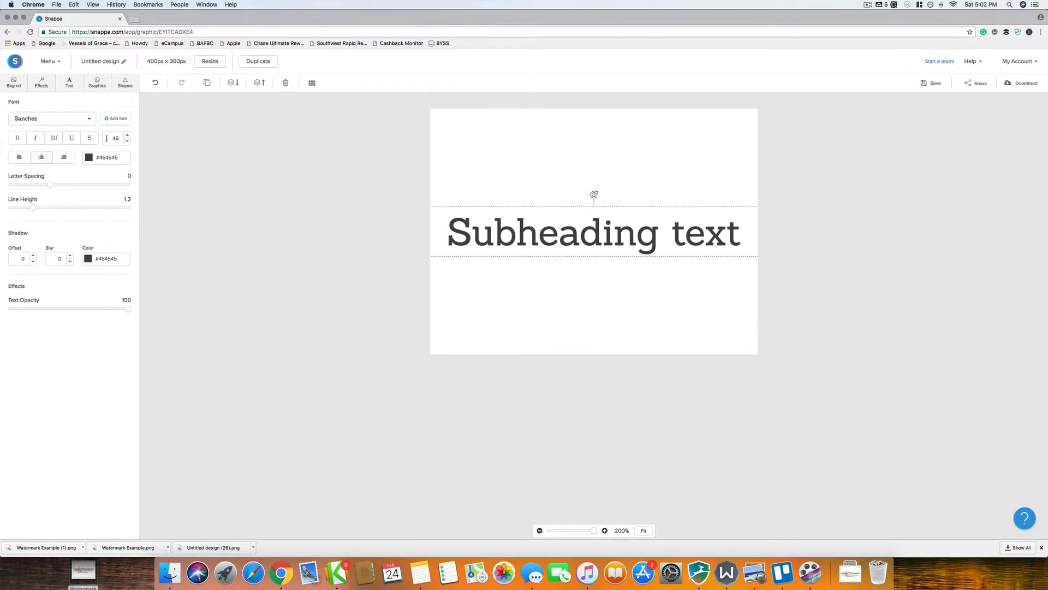
left_click_drag(107, 138, 145, 139)
type("30")
double_click(615, 230)
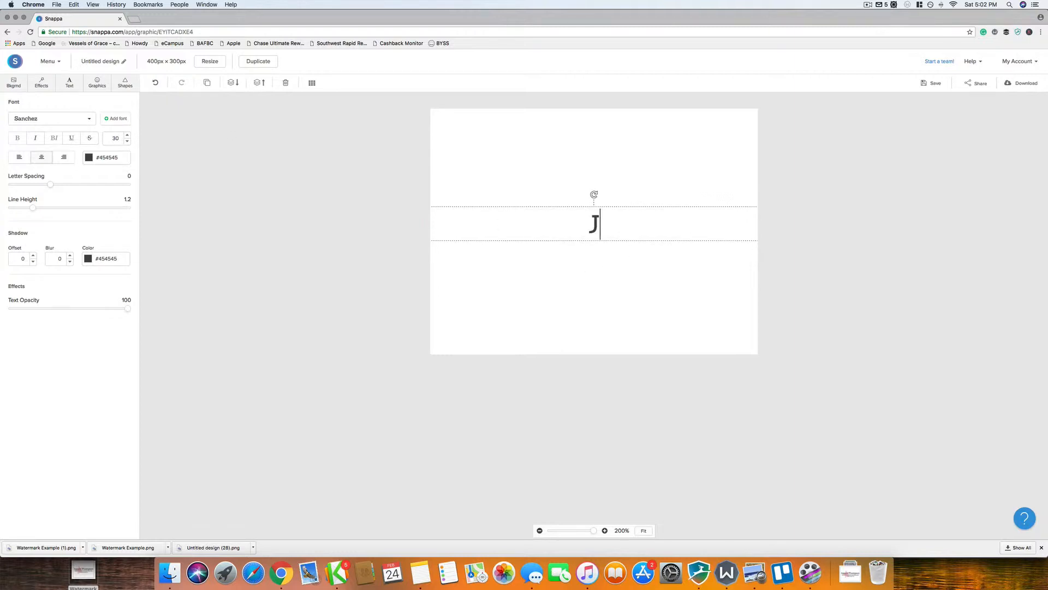
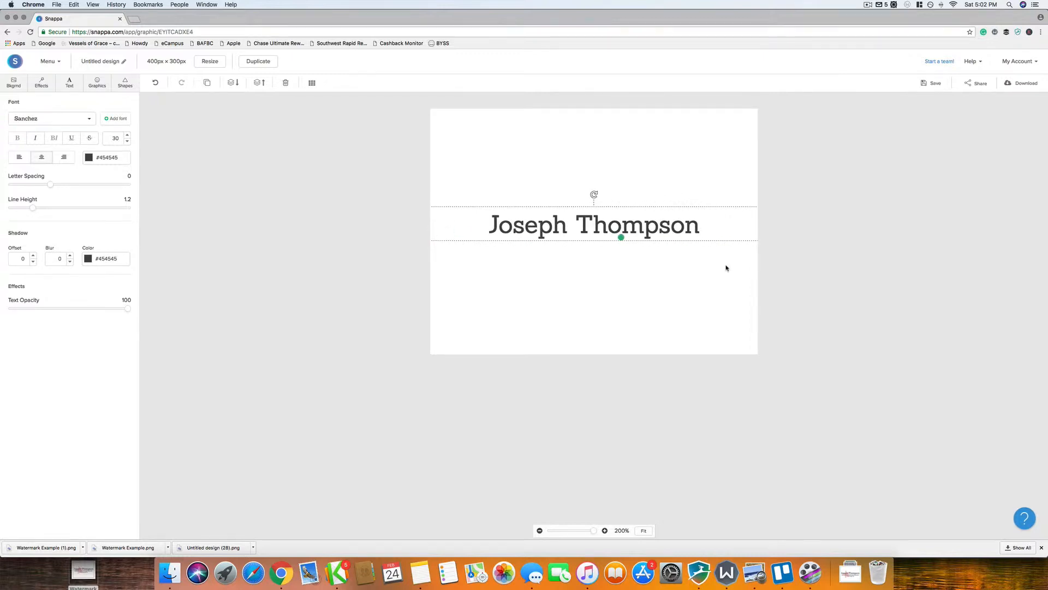
left_click(677, 294)
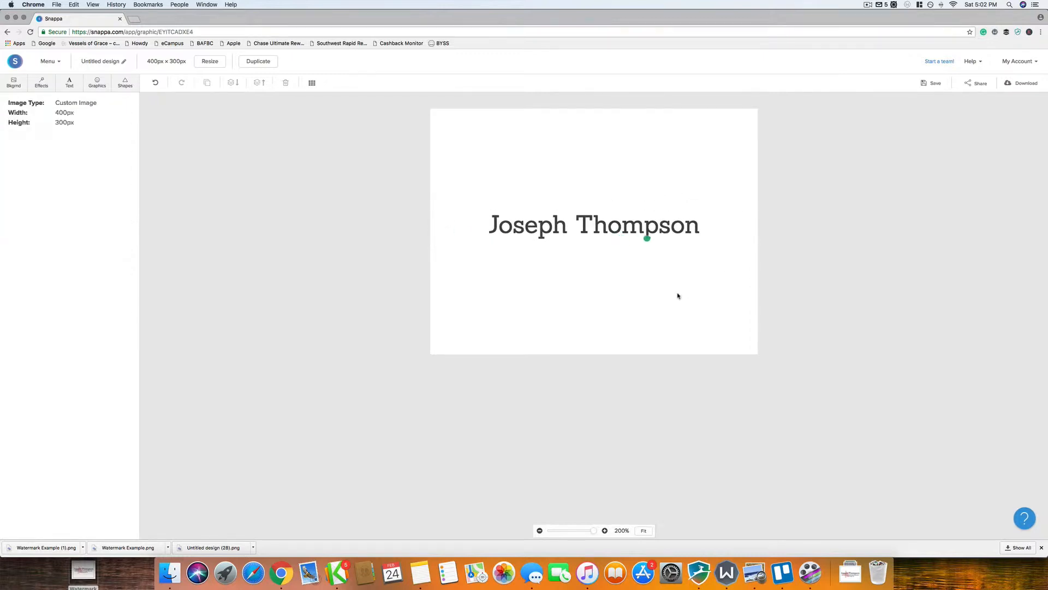
left_click_drag(667, 231, 647, 201)
left_click(655, 248)
left_click(642, 194)
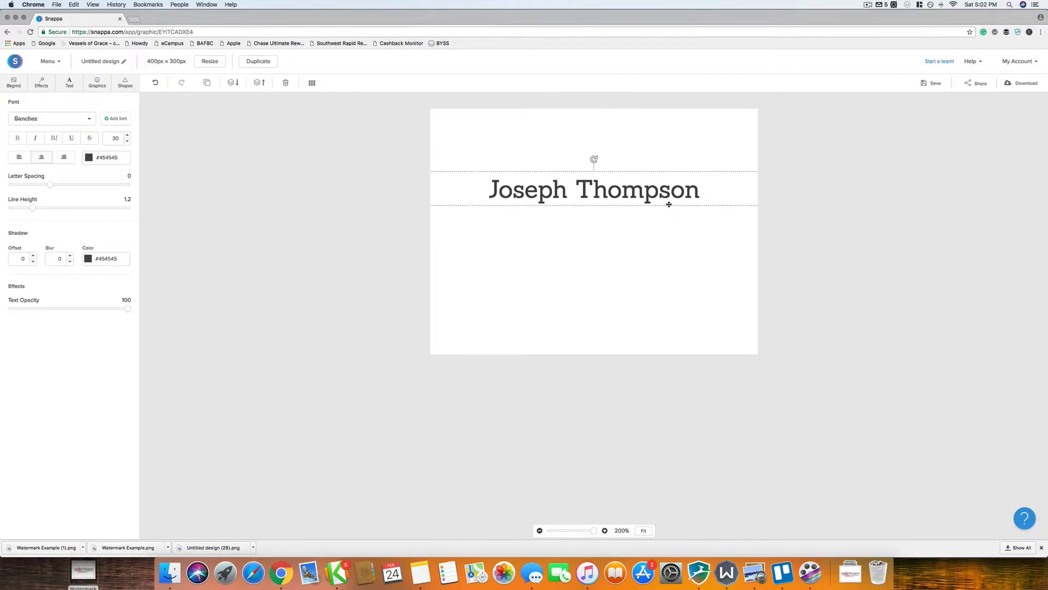
Step: Duplicate the name line below it, retype it as buildyourstampinsite.com, and set size 20
left_click(206, 83)
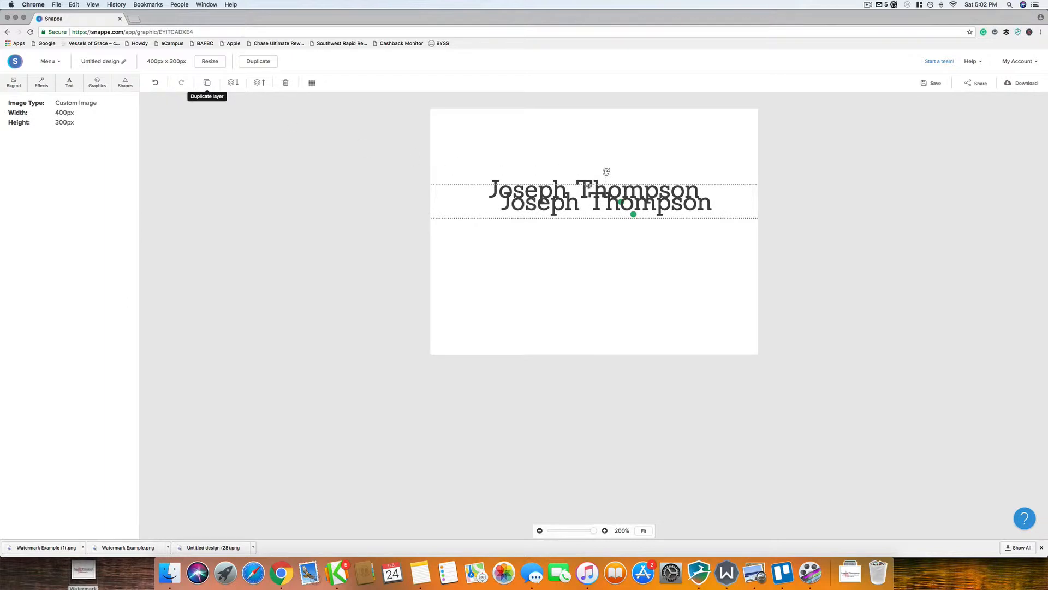
left_click_drag(596, 205, 595, 228)
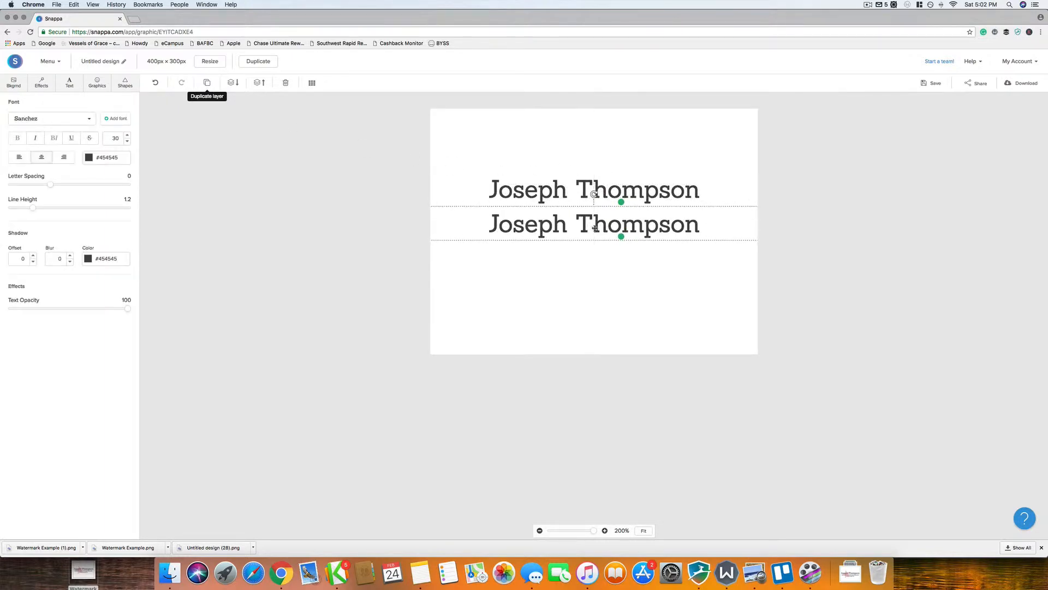
double_click(595, 228)
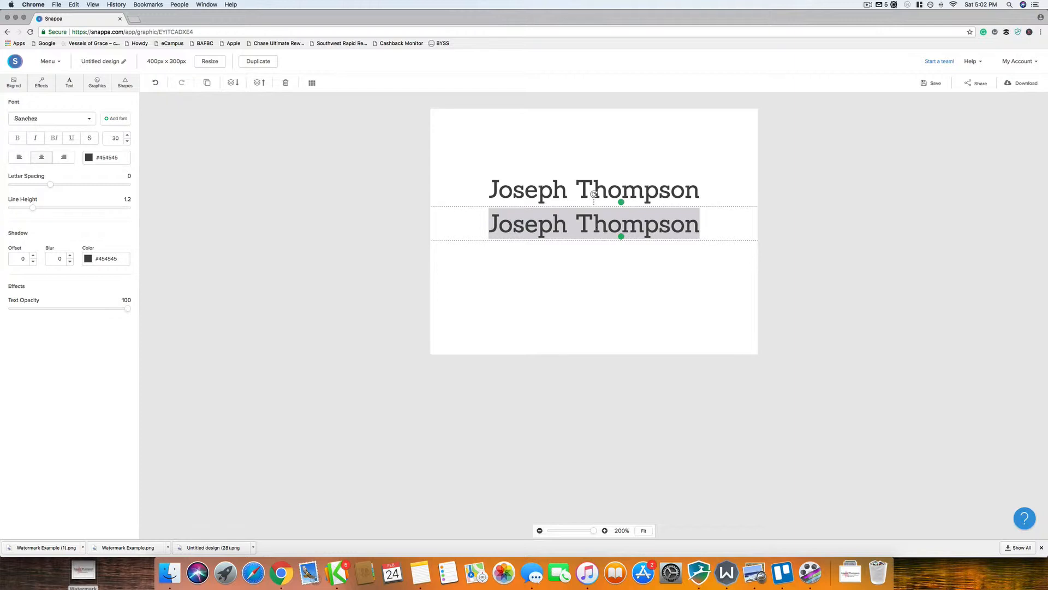
type("build")
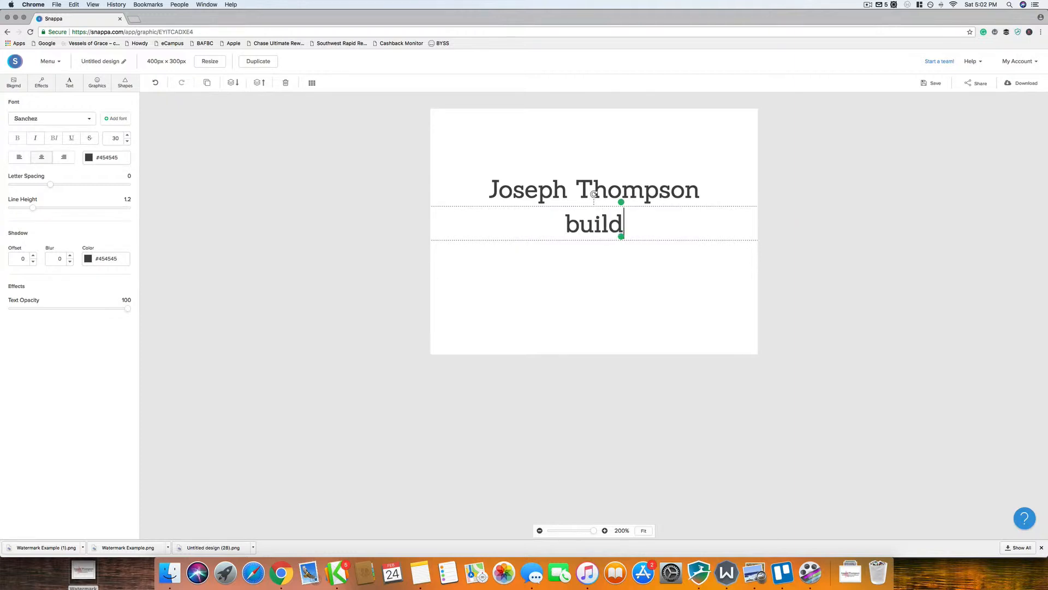
type("yourstam")
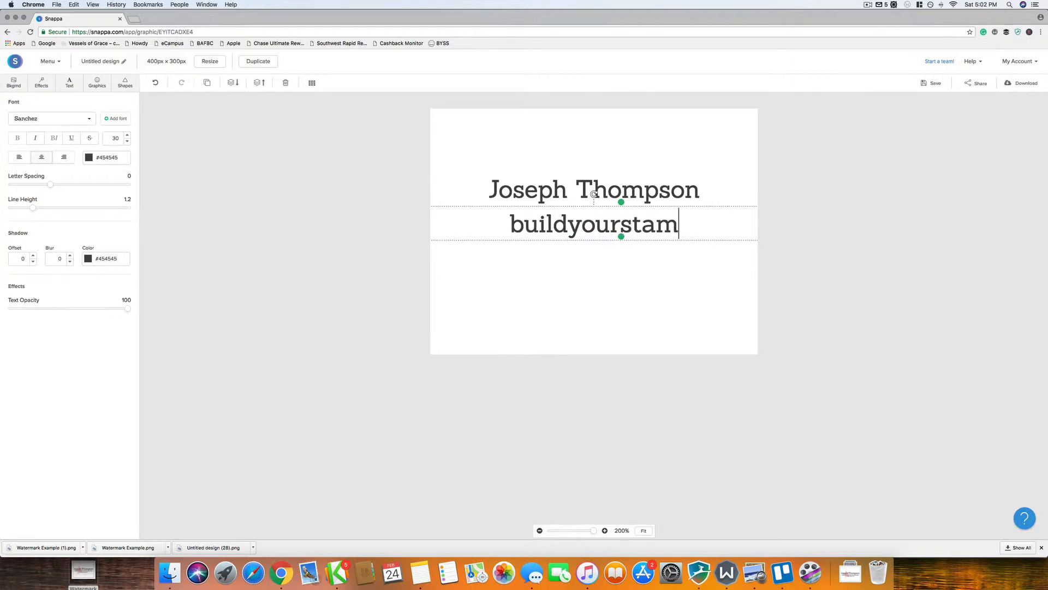
type("pin")
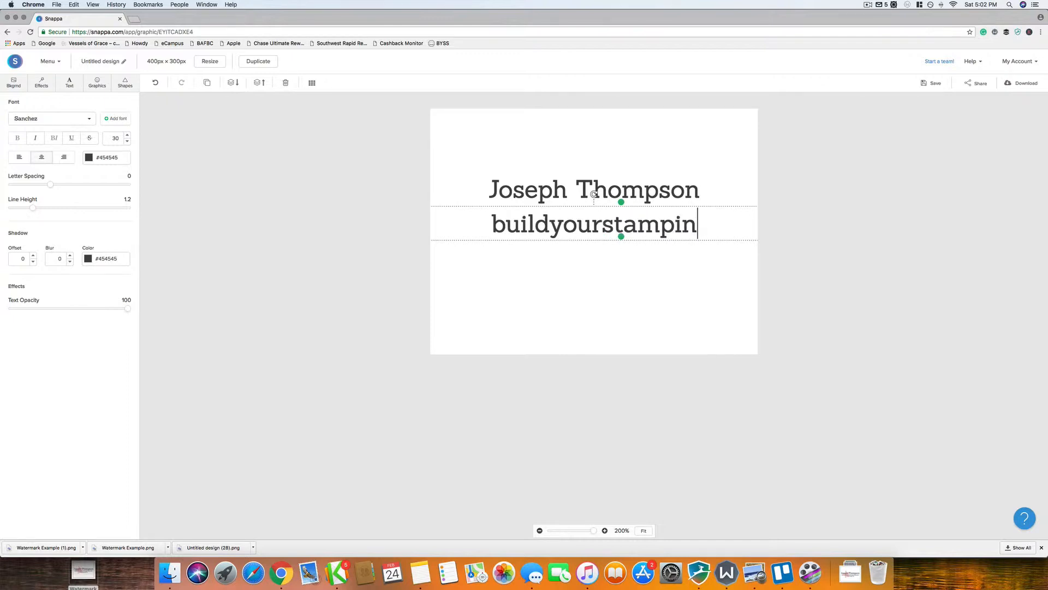
type("site.com")
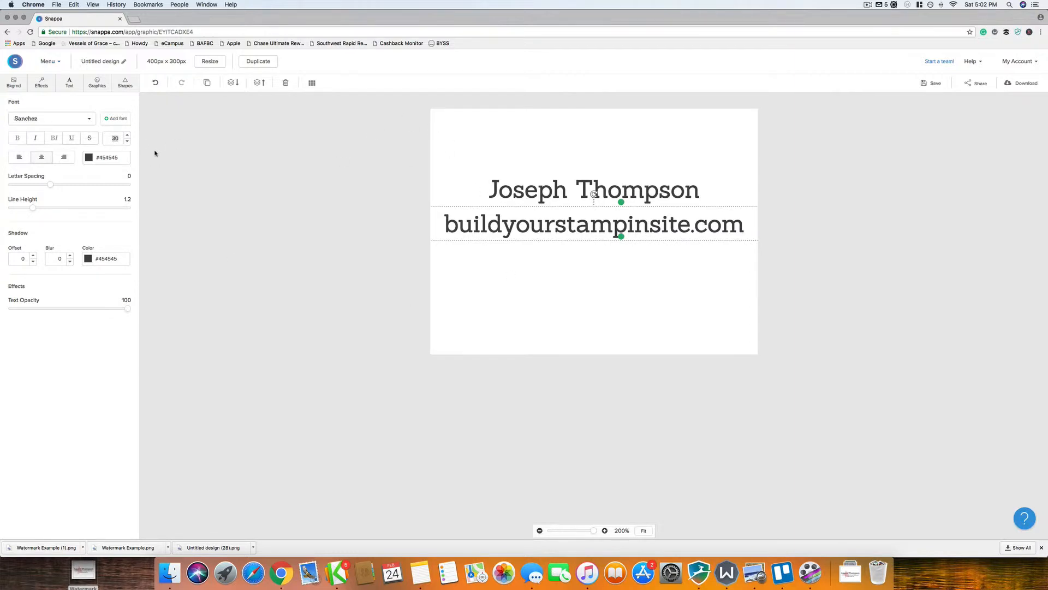
type("25")
key("Return")
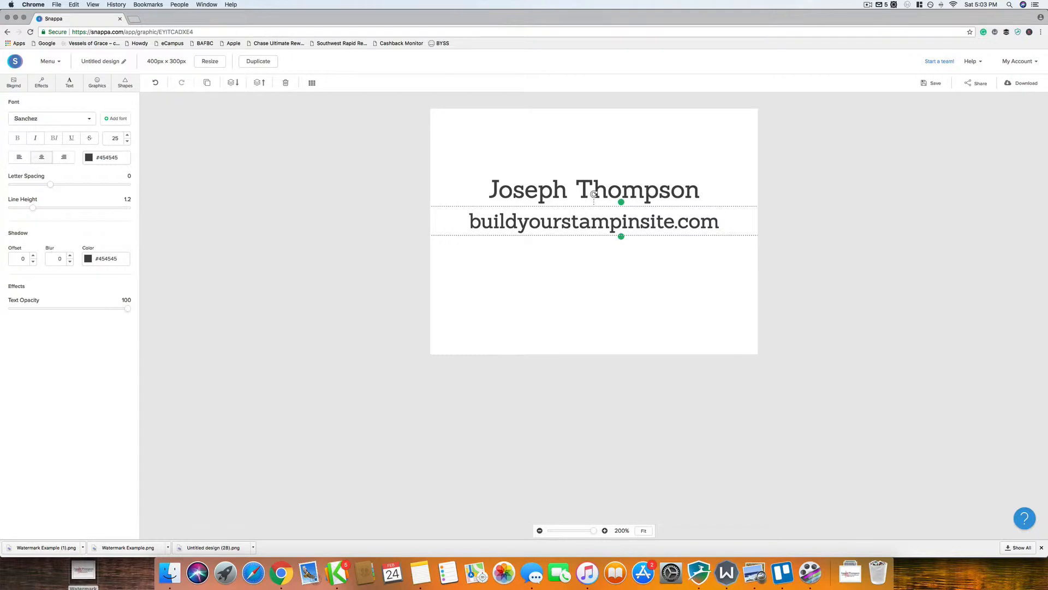
type("0")
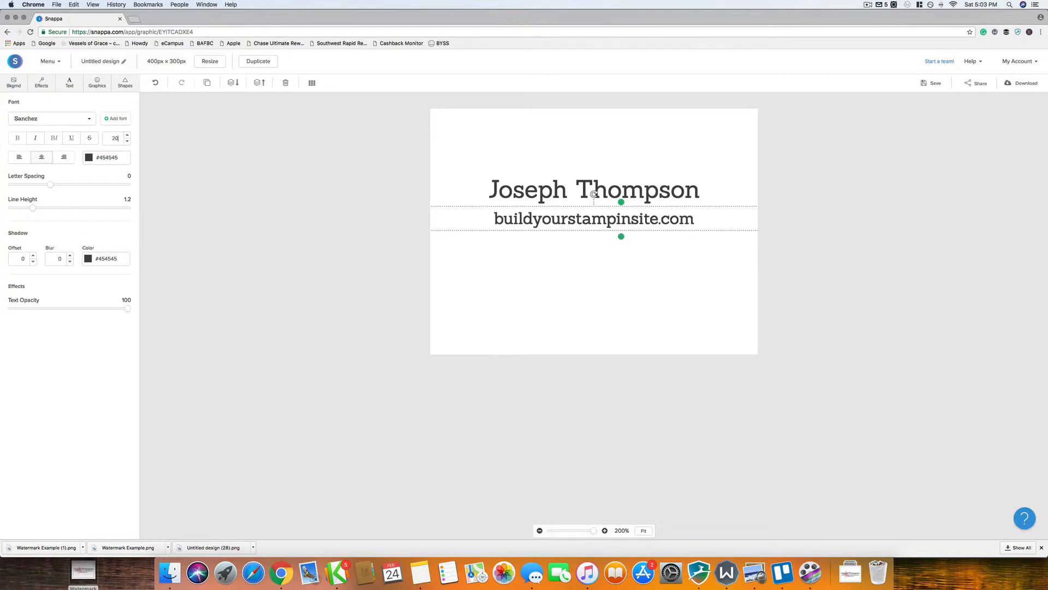
left_click(824, 251)
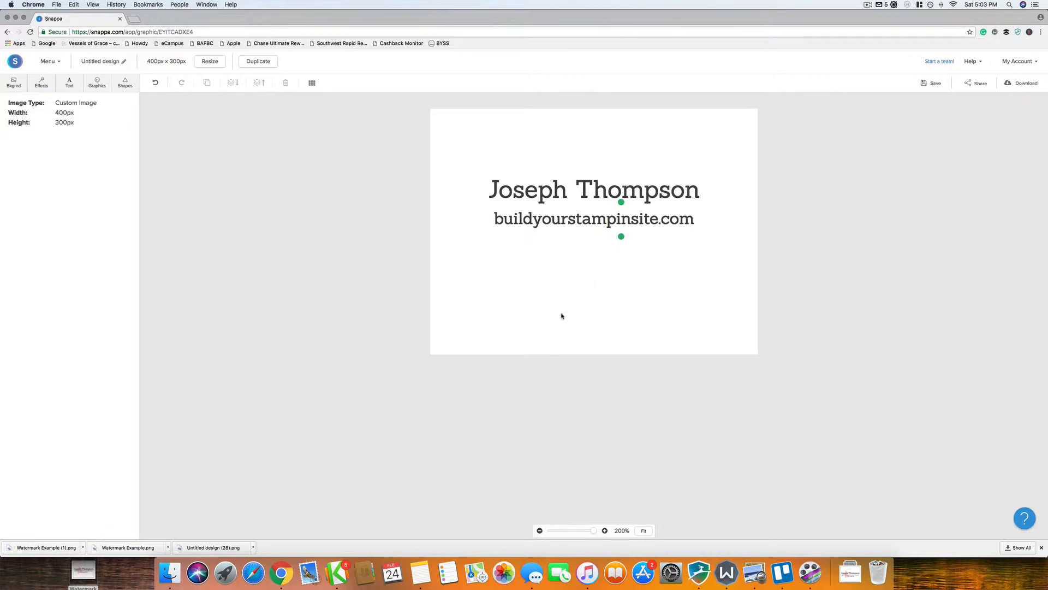
Step: Duplicate the website line and move the copy just beneath it
left_click(562, 225)
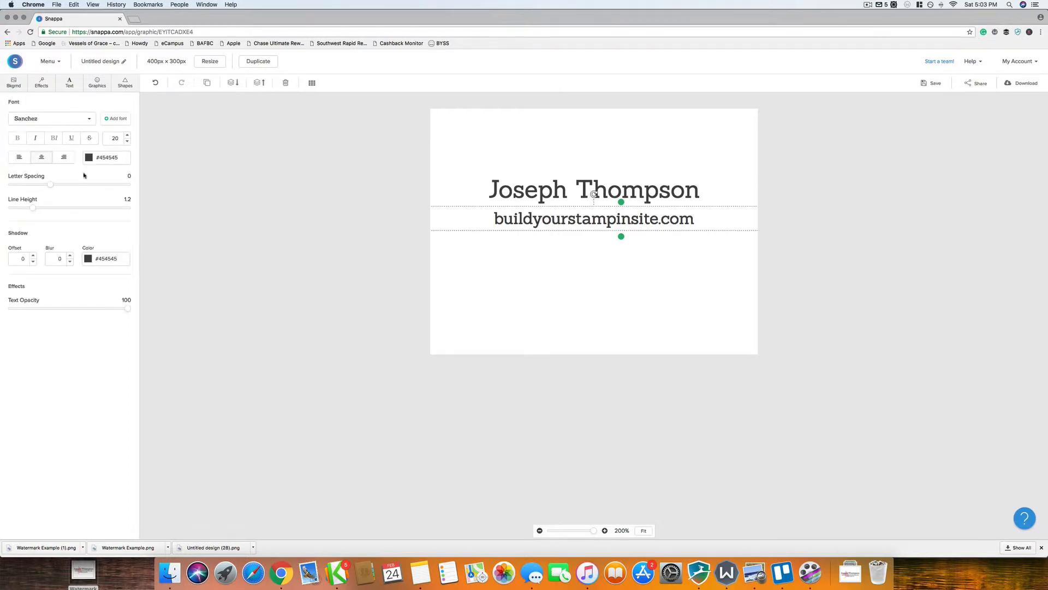
left_click(207, 82)
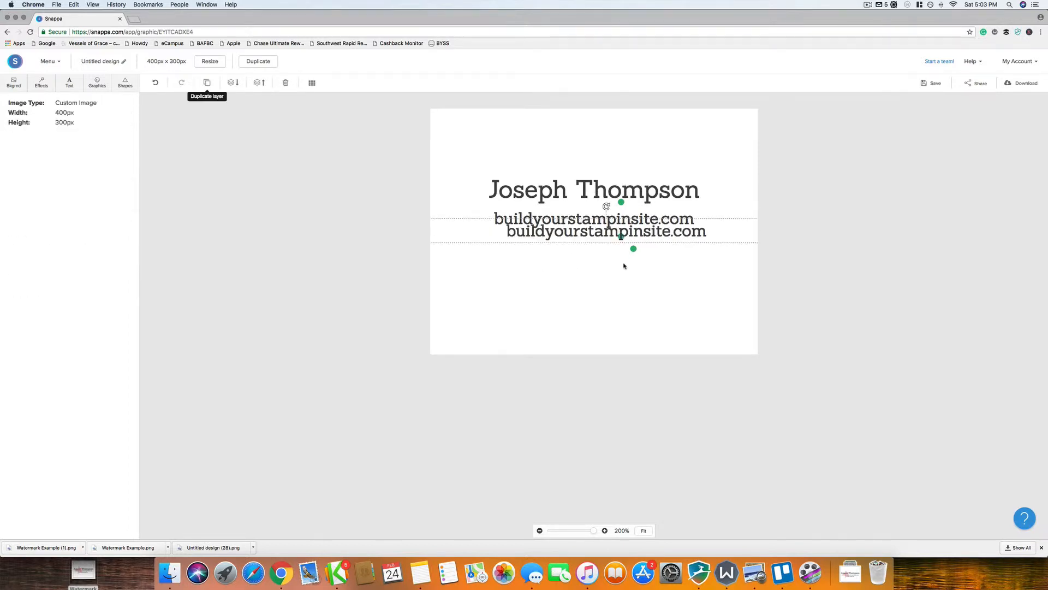
left_click_drag(574, 236, 561, 257)
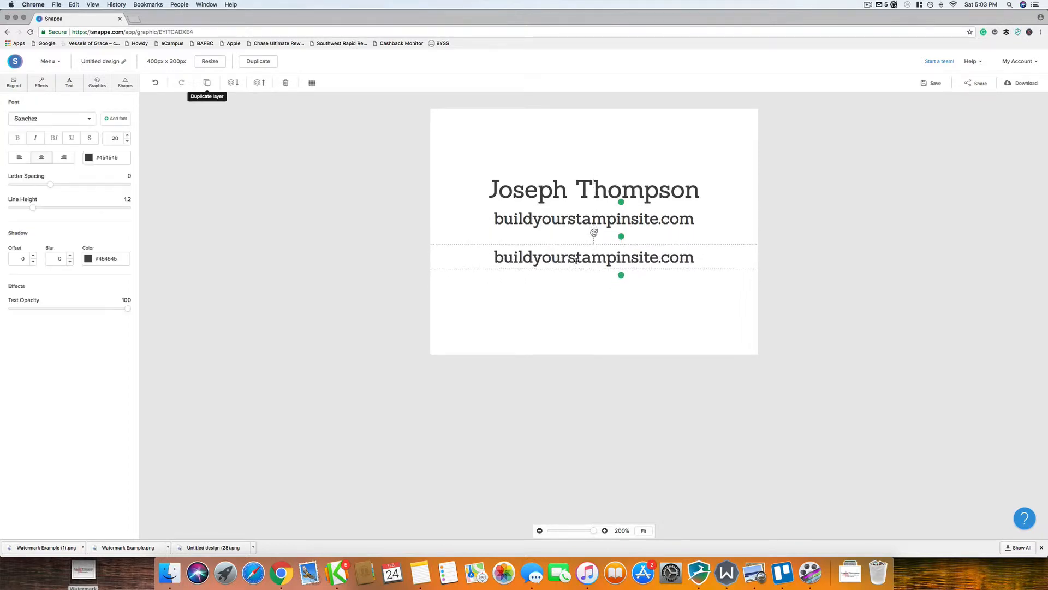
right_click(576, 260)
left_click(558, 260)
right_click(580, 257)
left_click(563, 257)
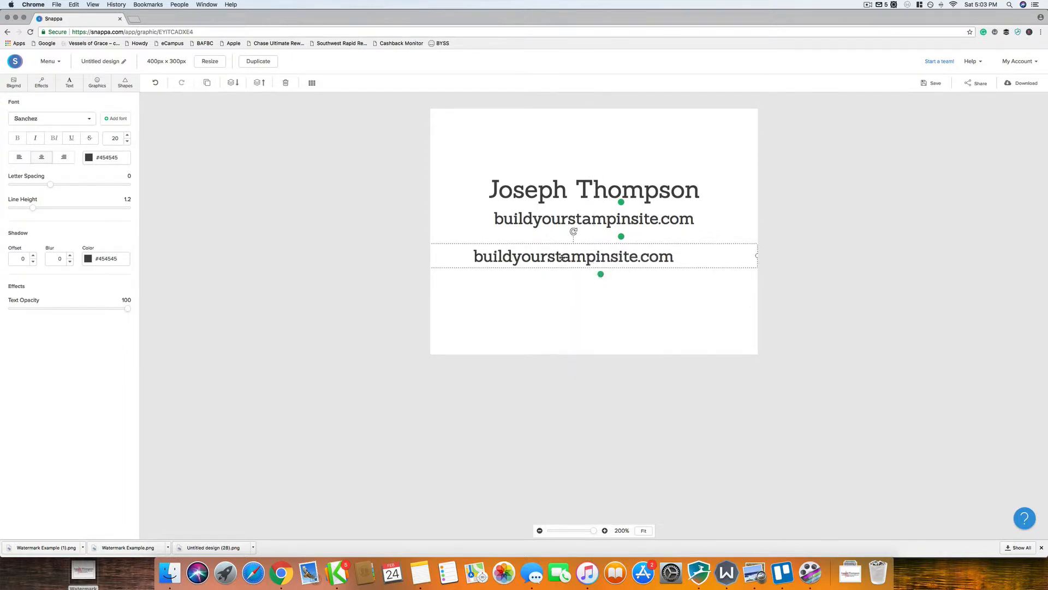
Step: Retype the copy as 'Images © Stampin' Up!' and centre it horizontally
double_click(562, 258)
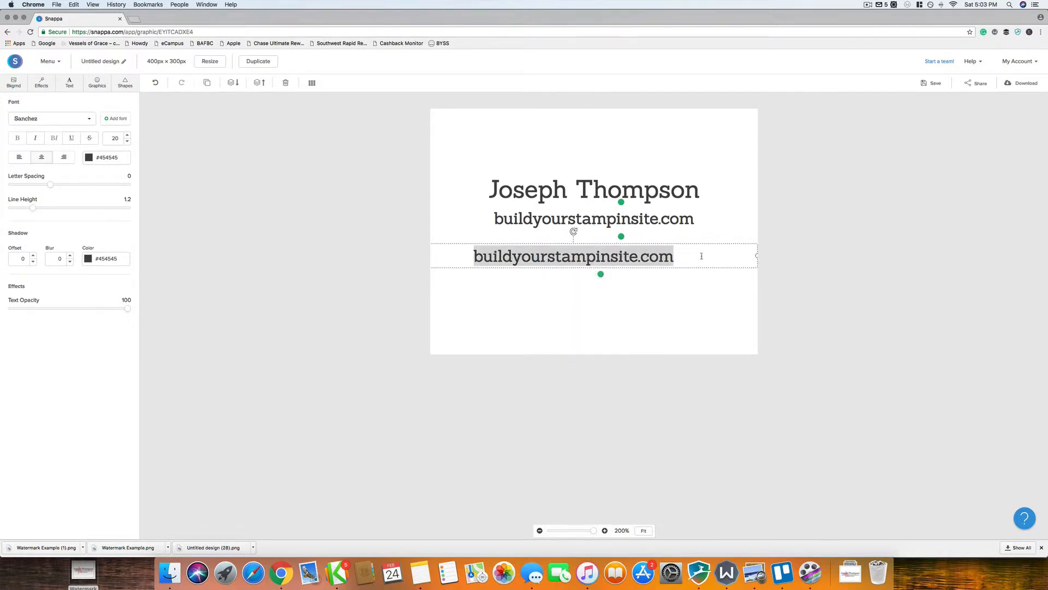
type("Images")
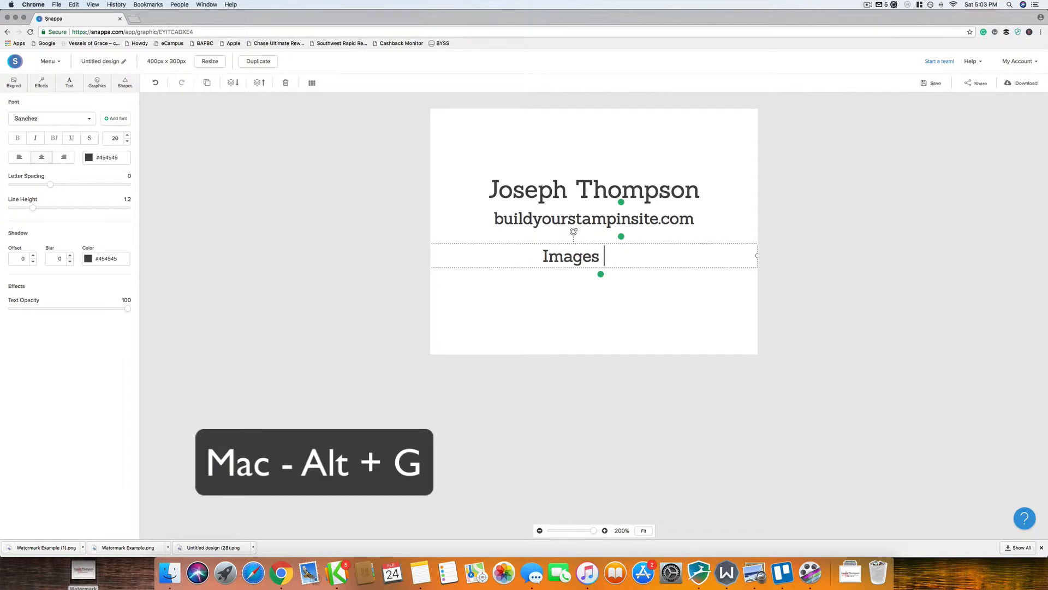
type("©")
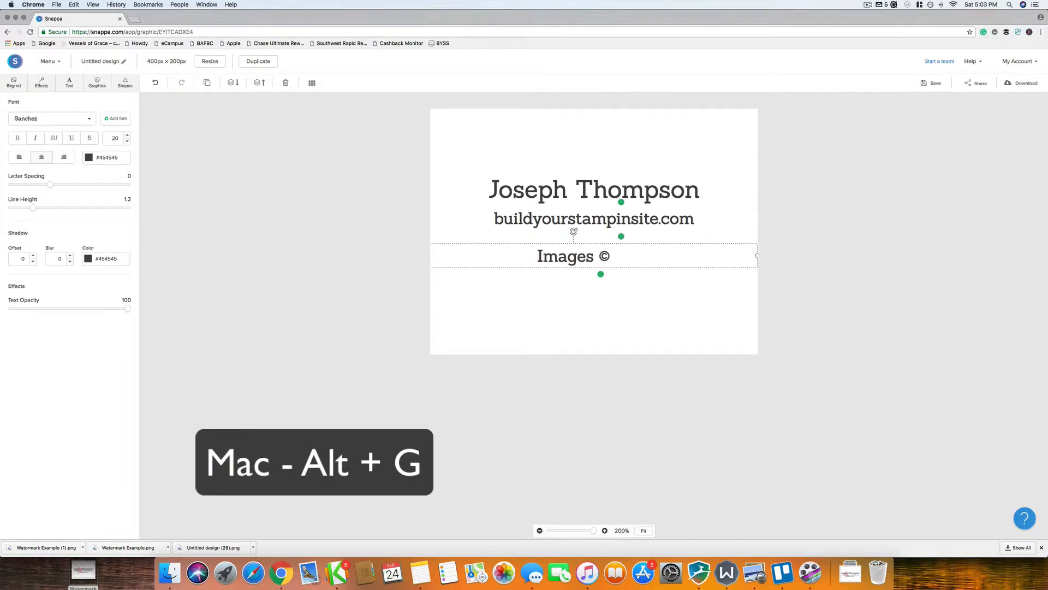
type(" Stampin")
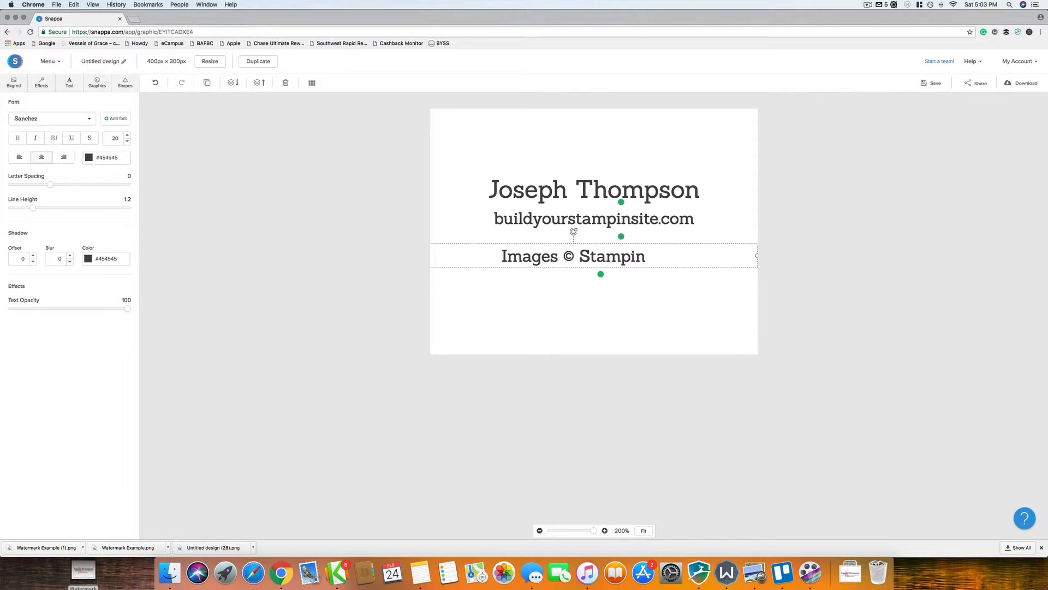
type("' Up!")
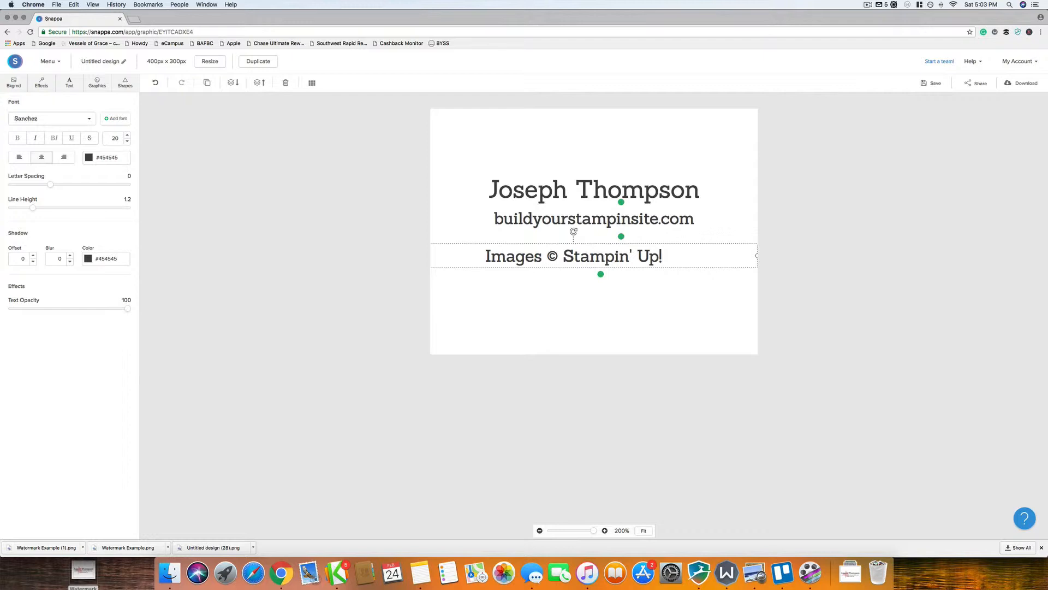
left_click(683, 341)
left_click_drag(643, 260, 664, 254)
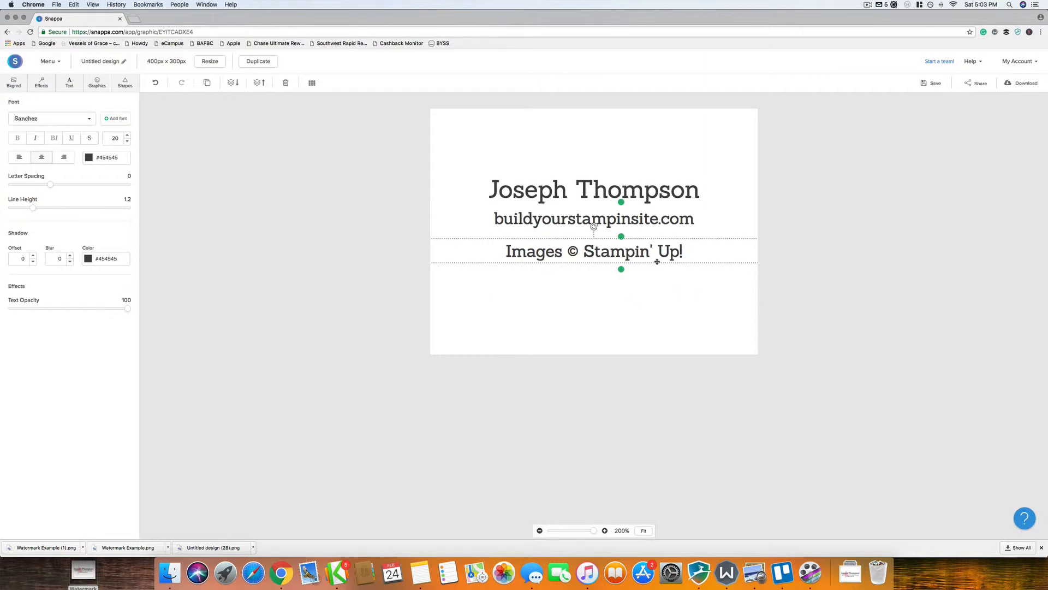
Step: Turn off Grammarly for this site until the next visit
left_click(655, 289)
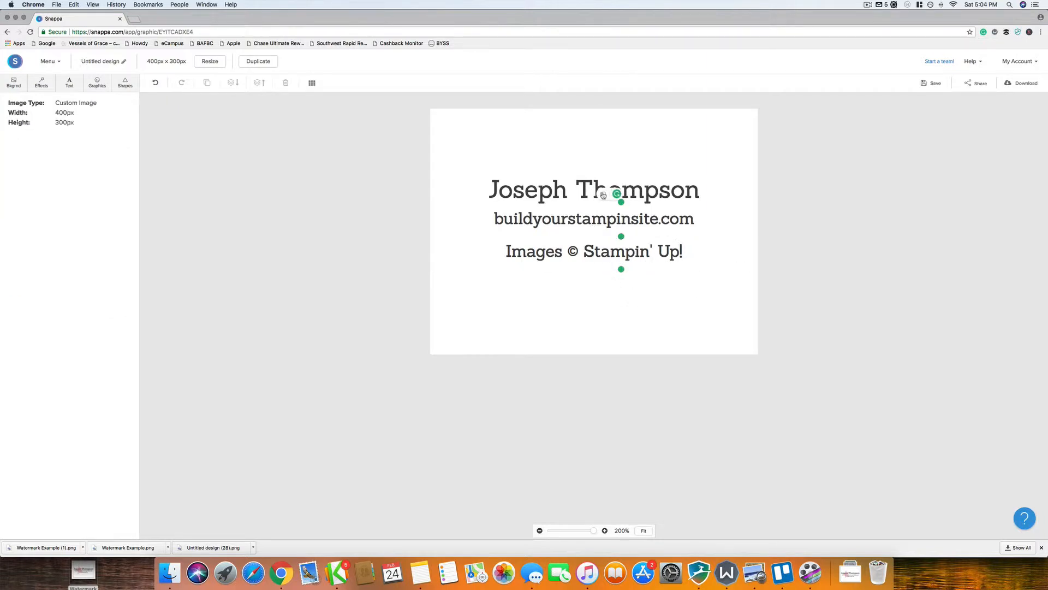
left_click(605, 197)
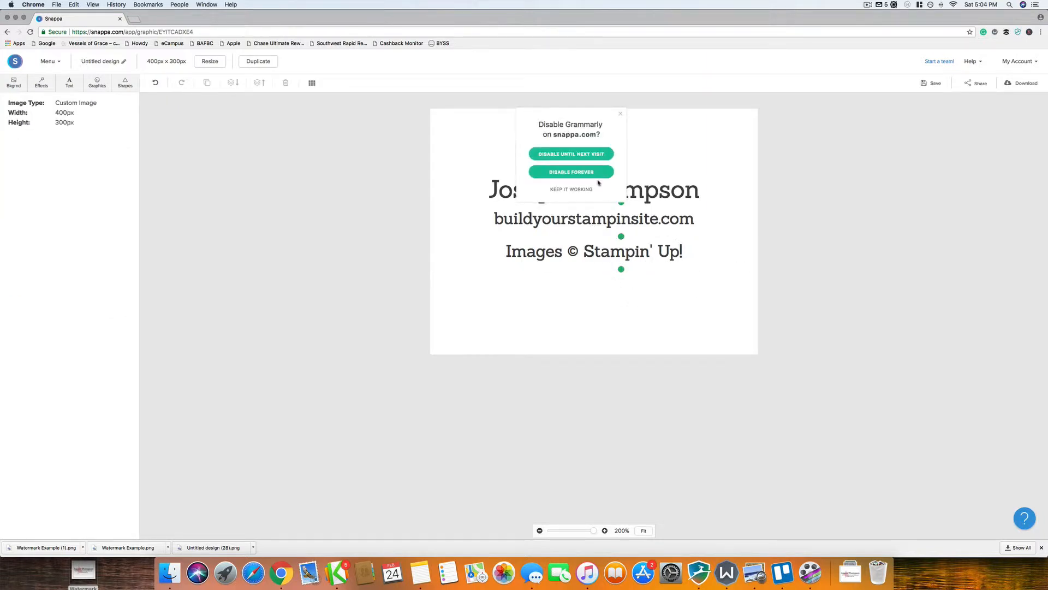
left_click(565, 155)
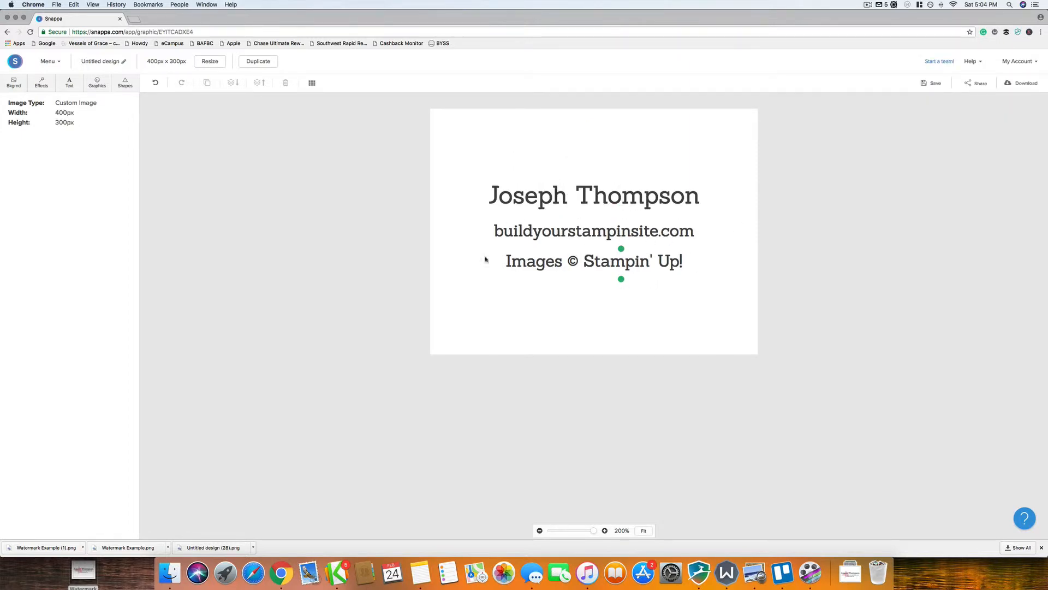
Step: Set the name line's font size to 40
left_click(638, 192)
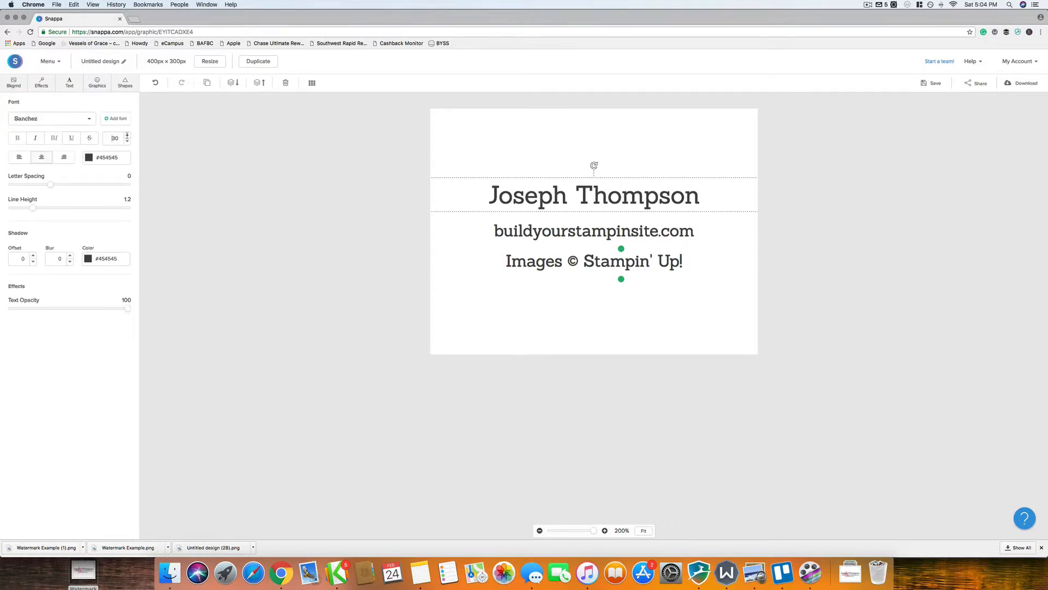
key("BackSpace")
key("BackSpace")
type("40")
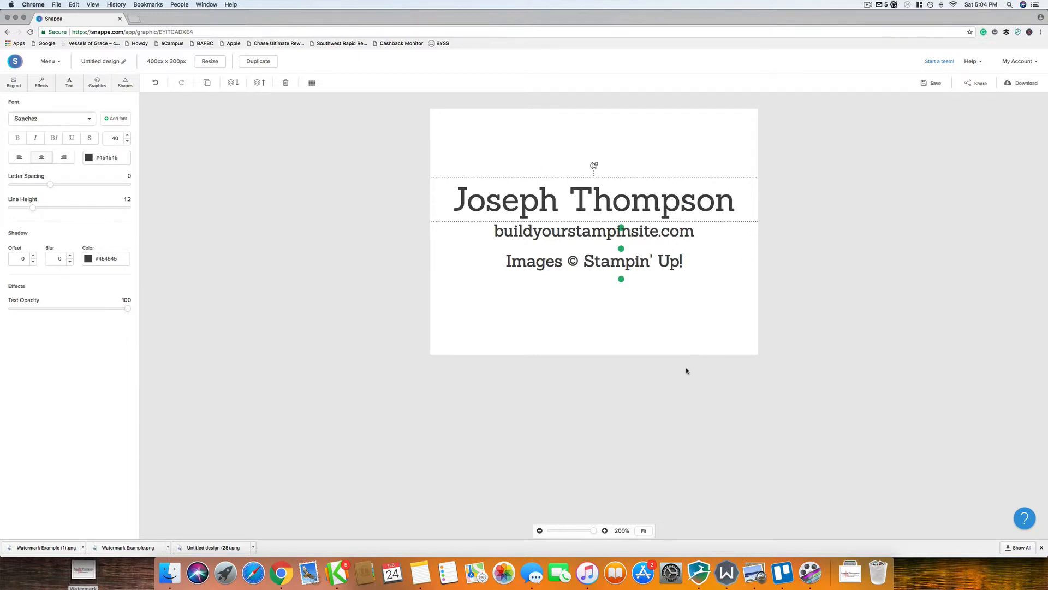
Step: Prefix the website line with the owner's e-mail username and re-centre the credit line below
left_click(523, 230)
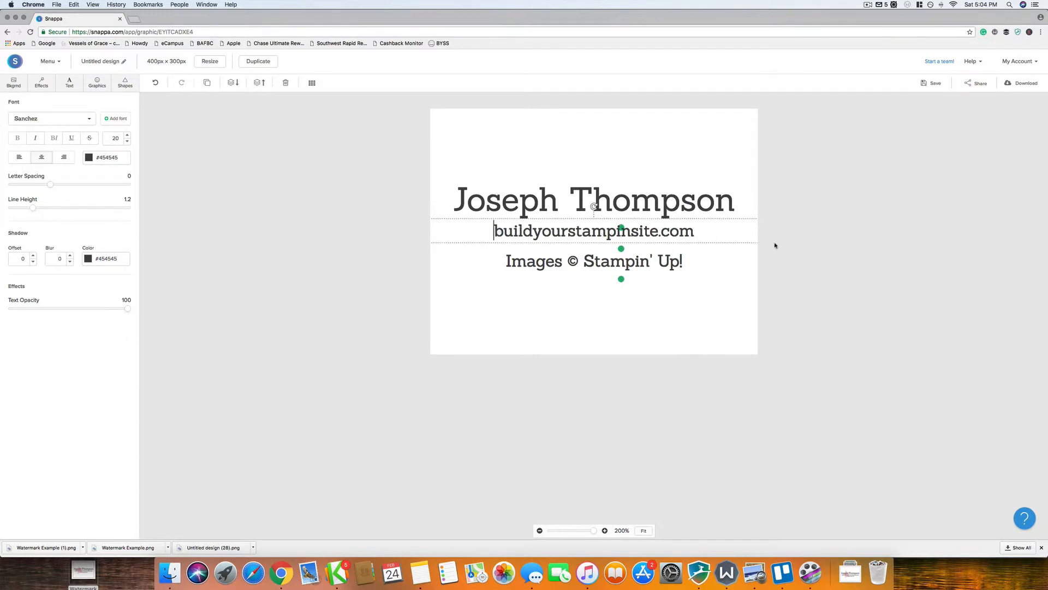
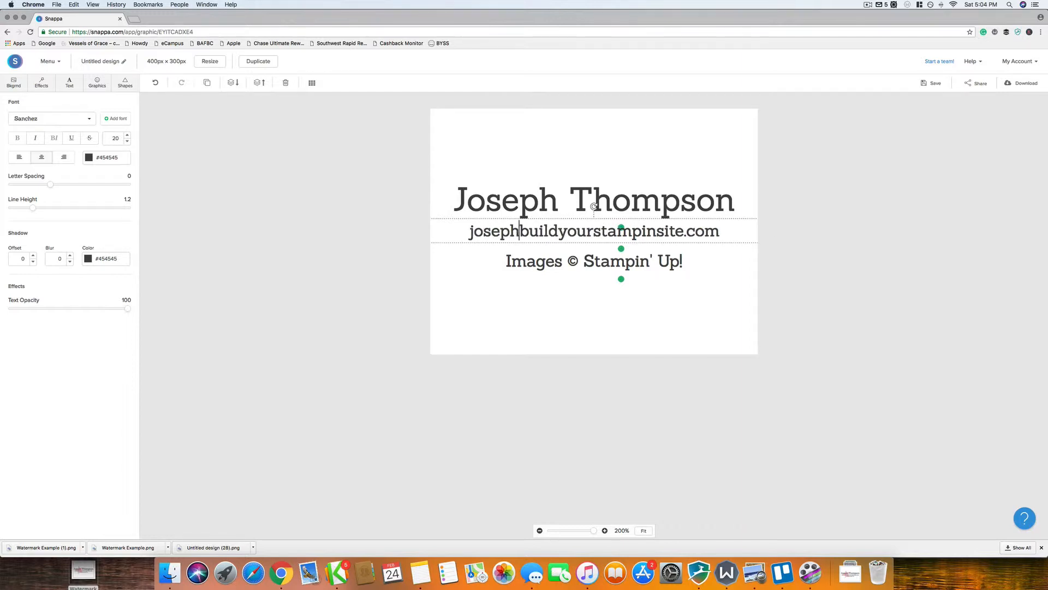
key("Escape")
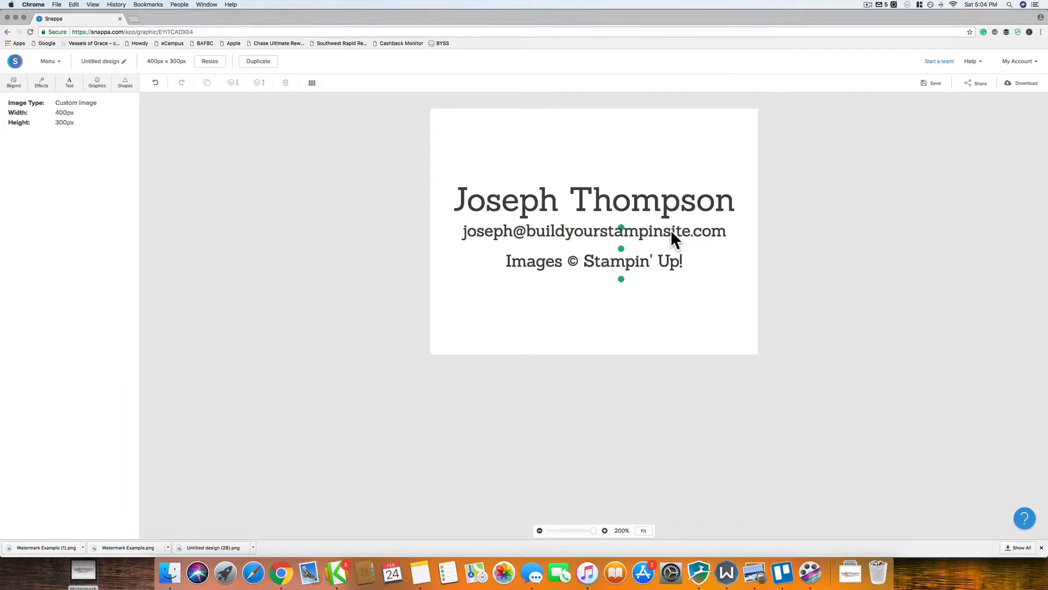
left_click_drag(601, 235, 626, 258)
left_click(752, 278)
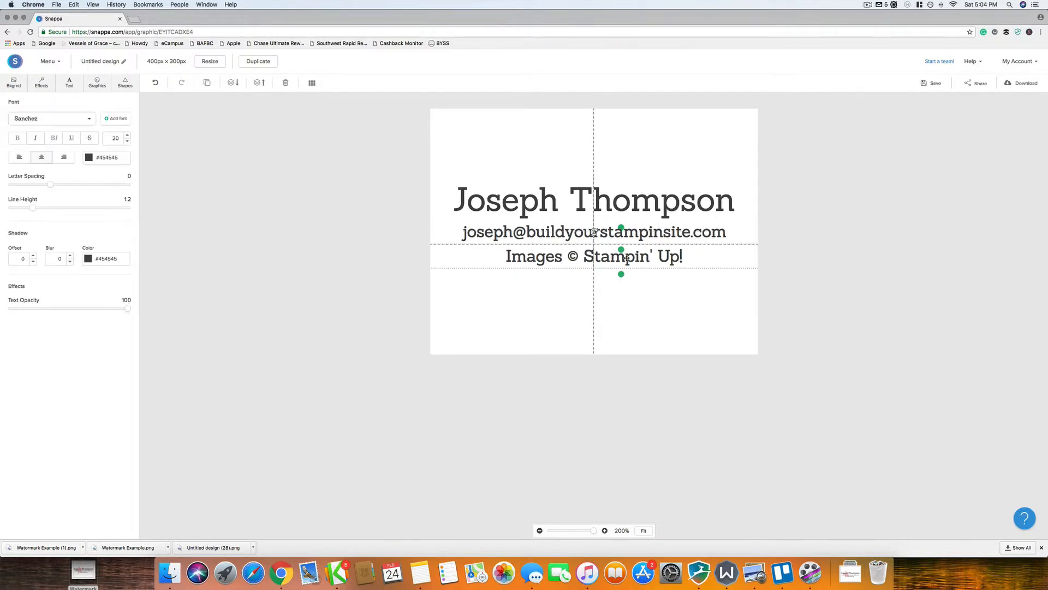
left_click(707, 304)
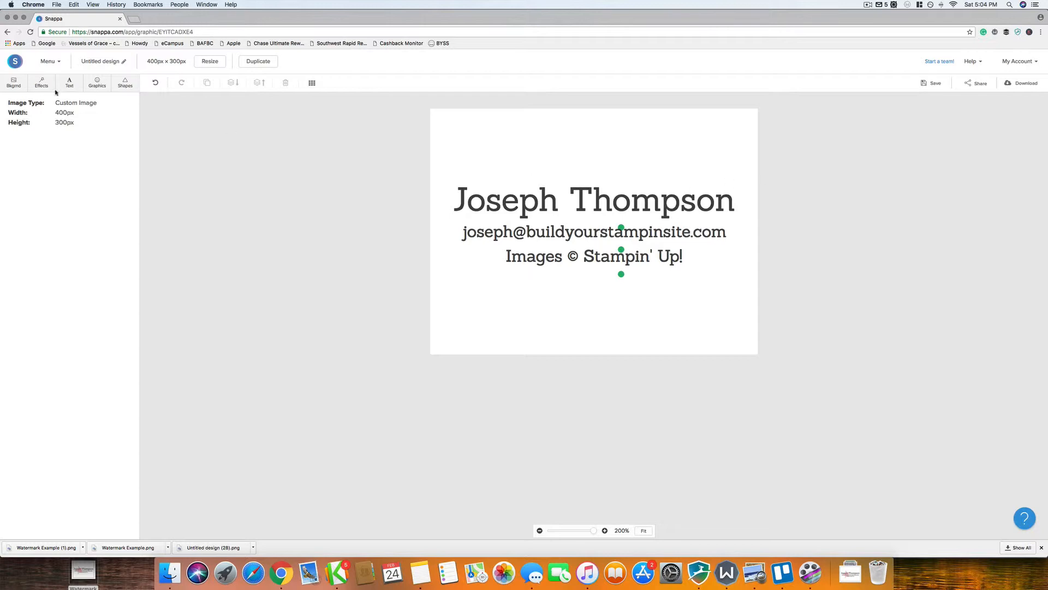
Step: Search the graphics library for 'star' and add the solid black star to the canvas
left_click(95, 83)
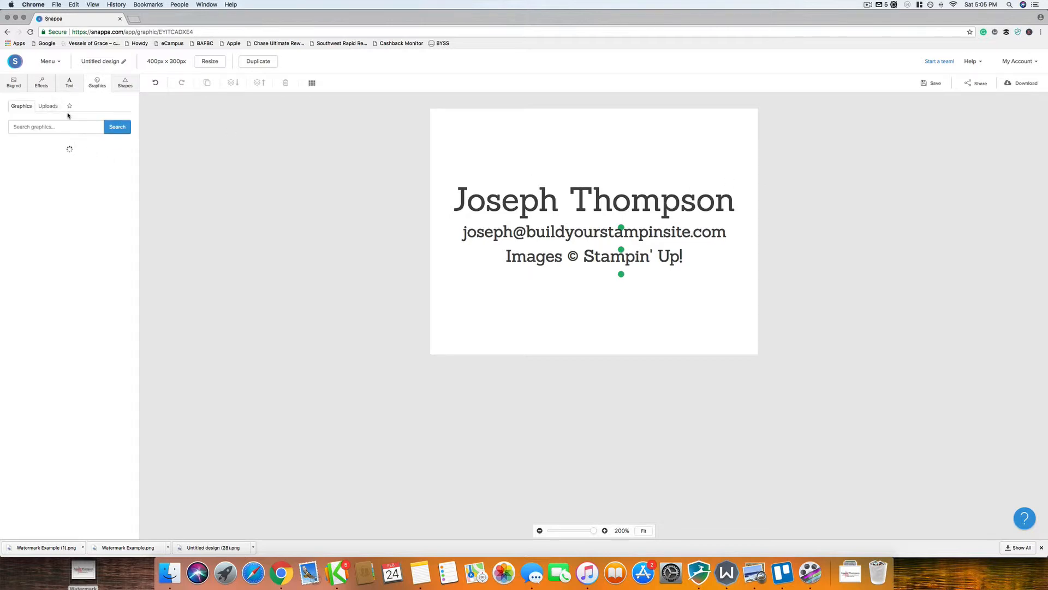
left_click(57, 131)
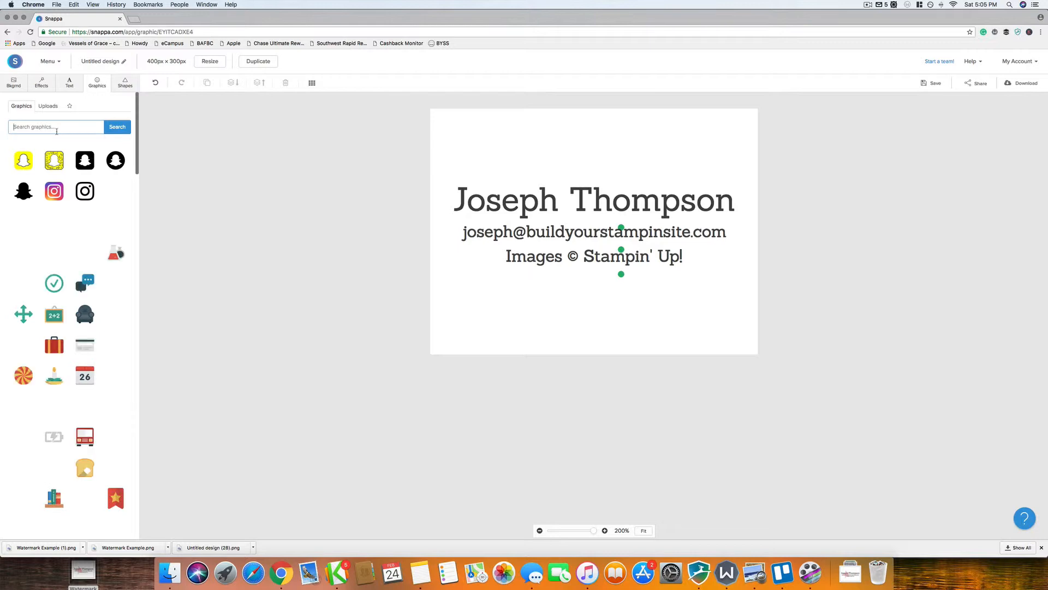
type("star")
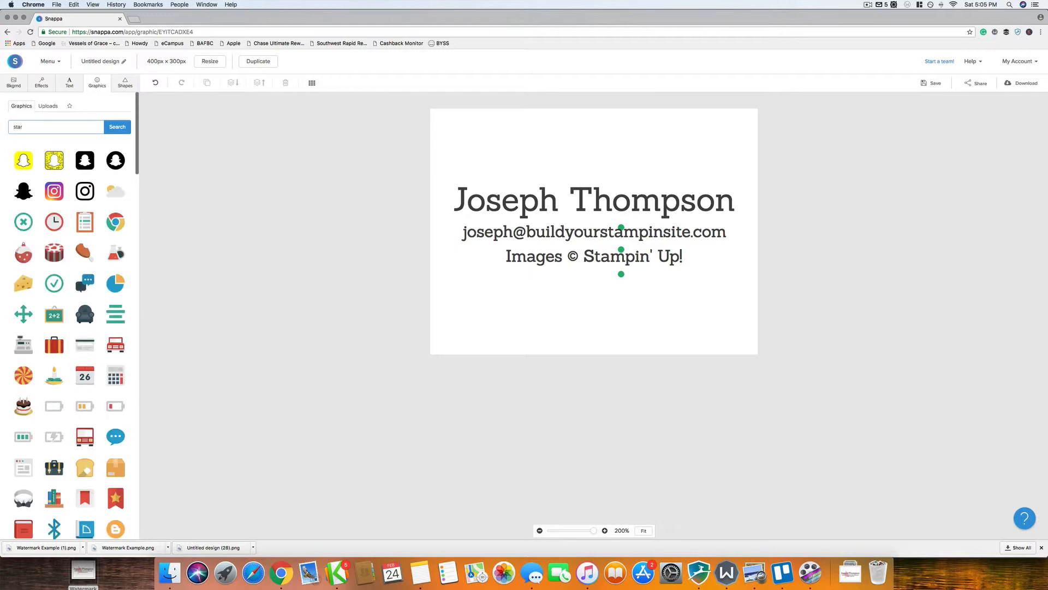
key("Return")
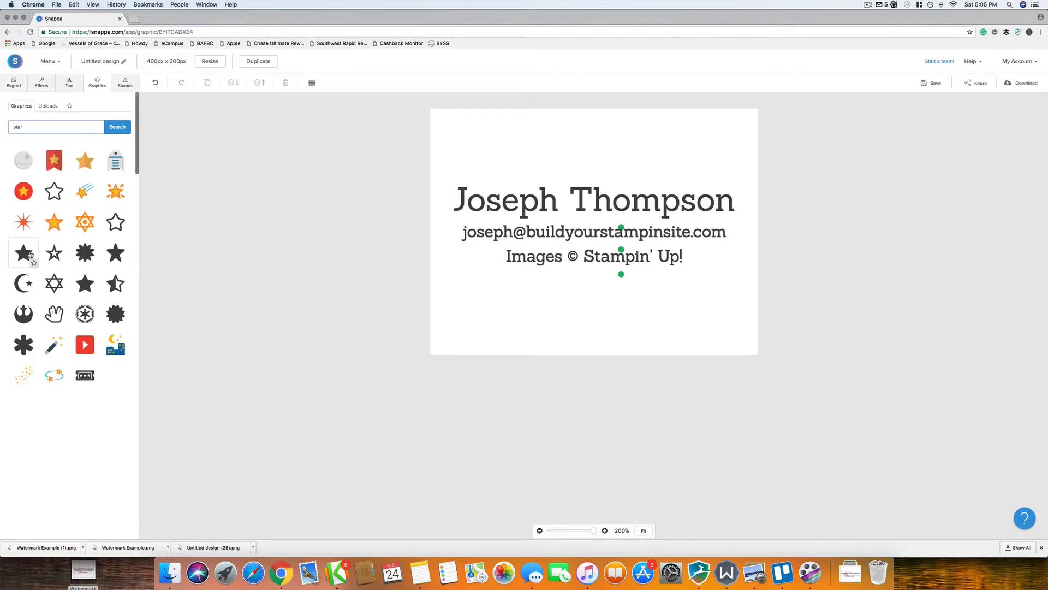
left_click(24, 255)
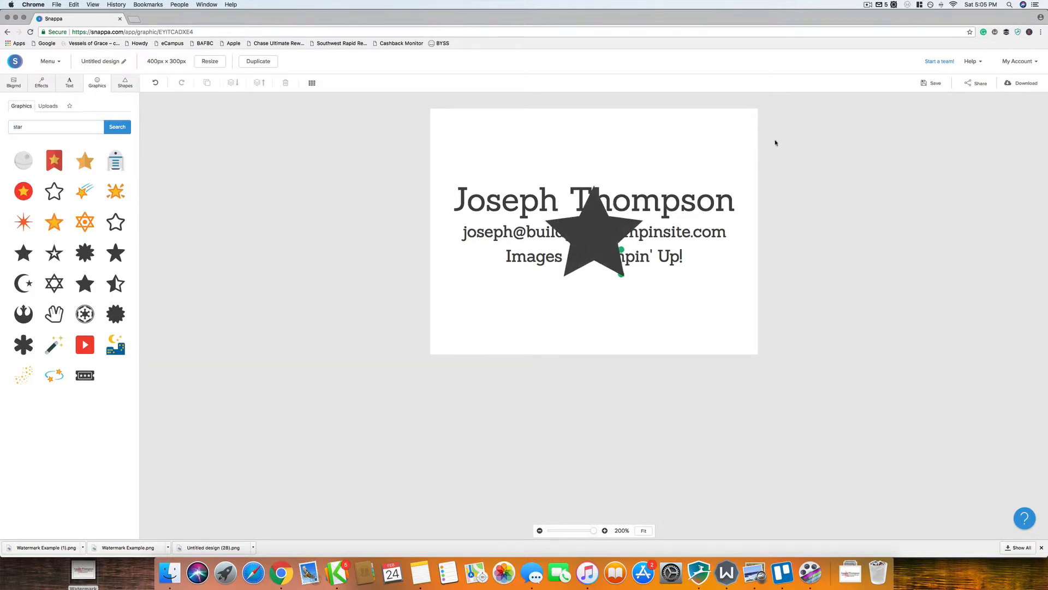
Step: Place the star left of the name, tilt it about 20 degrees, and colour it red
left_click_drag(600, 234, 544, 230)
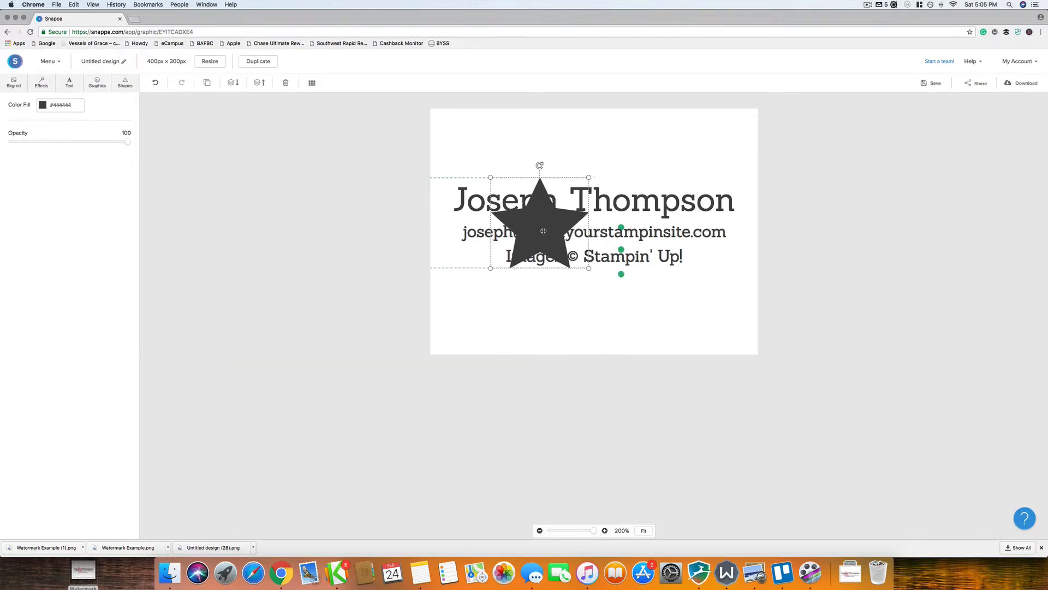
left_click_drag(539, 165, 578, 154)
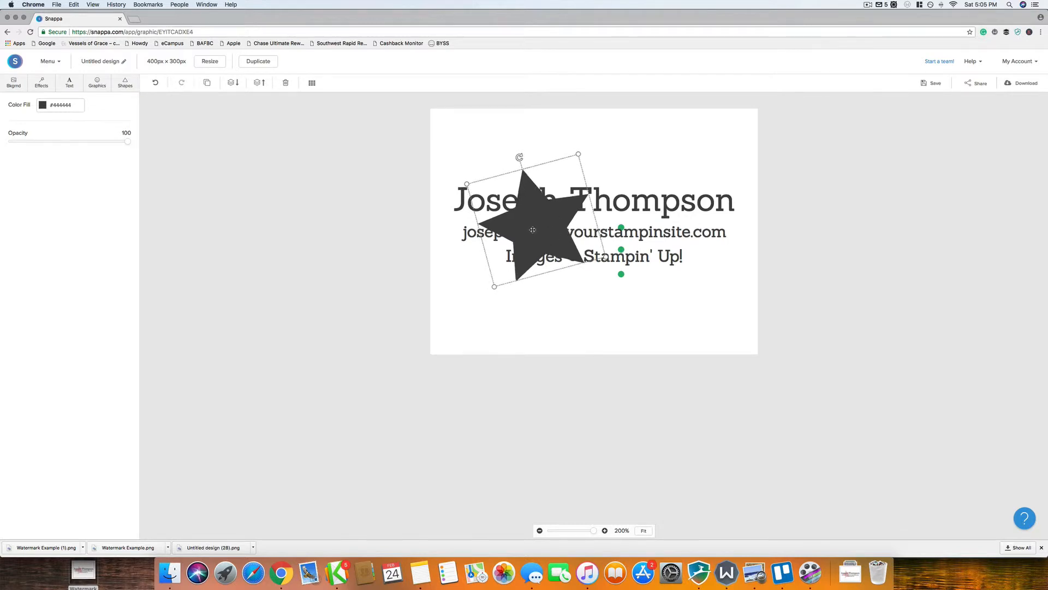
left_click_drag(533, 230, 533, 229)
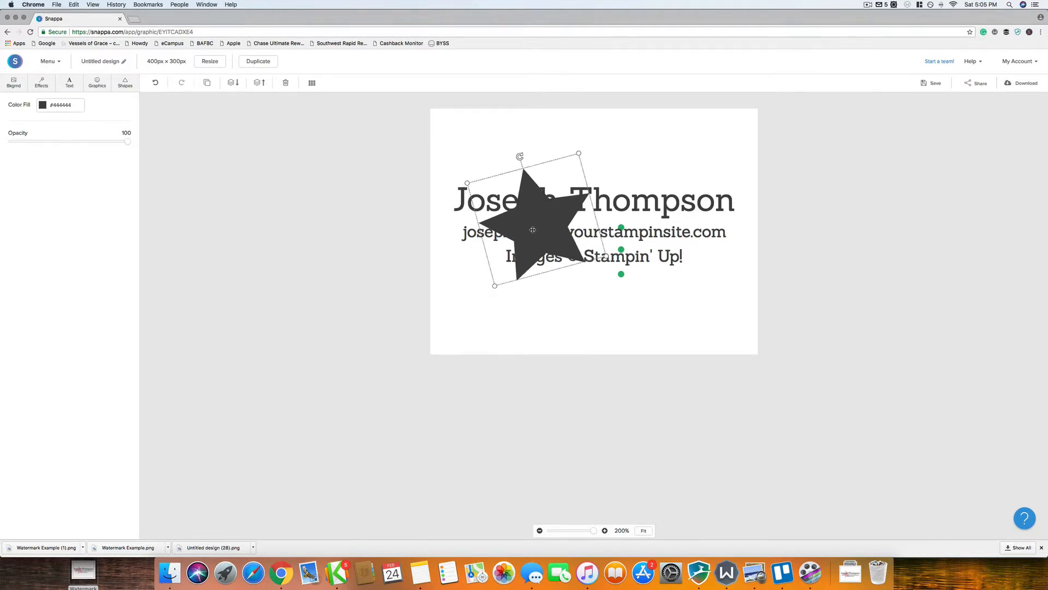
left_click(44, 105)
left_click(52, 161)
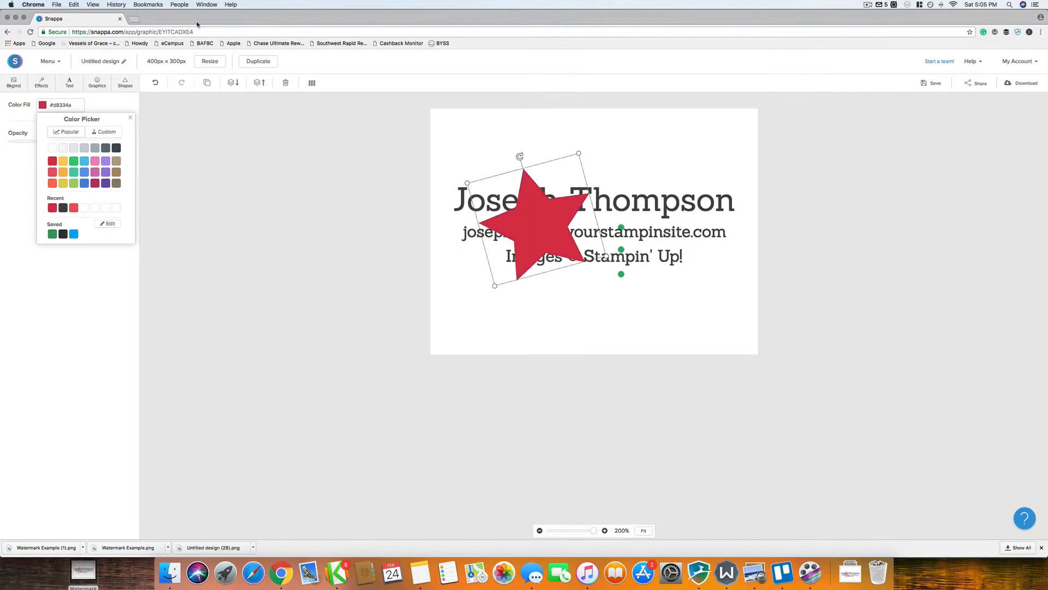
Step: Send the star behind all three text lines and lower its opacity to 40
left_click(233, 82)
left_click(232, 83)
left_click(233, 82)
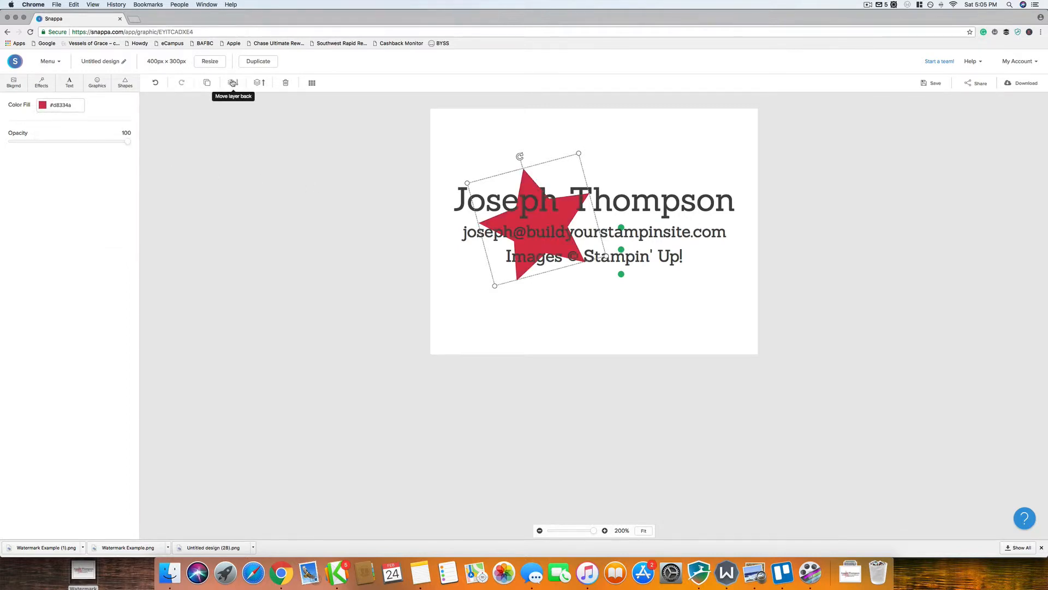
left_click(594, 301)
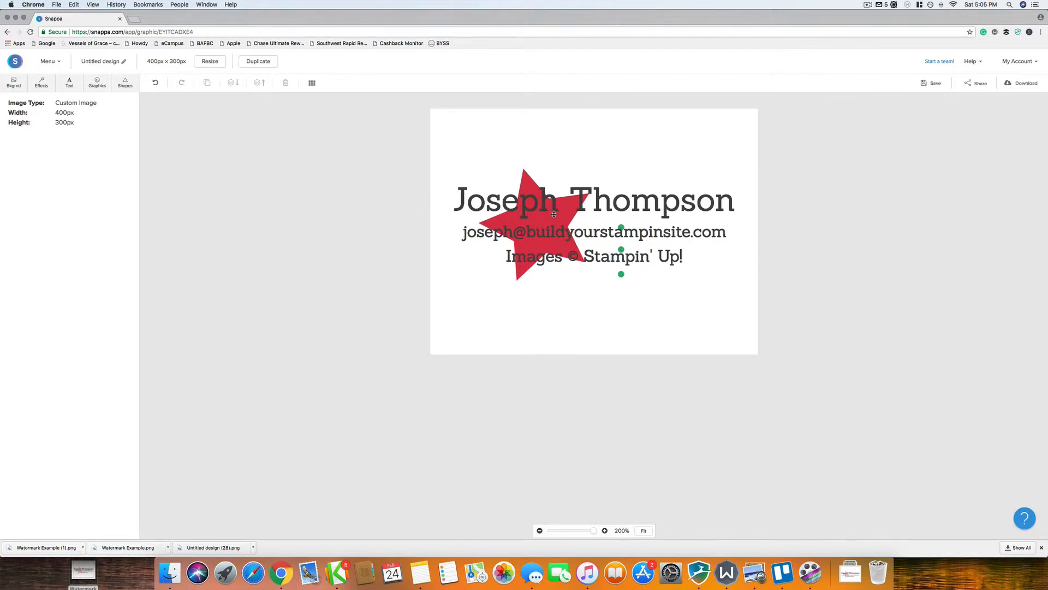
left_click(524, 174)
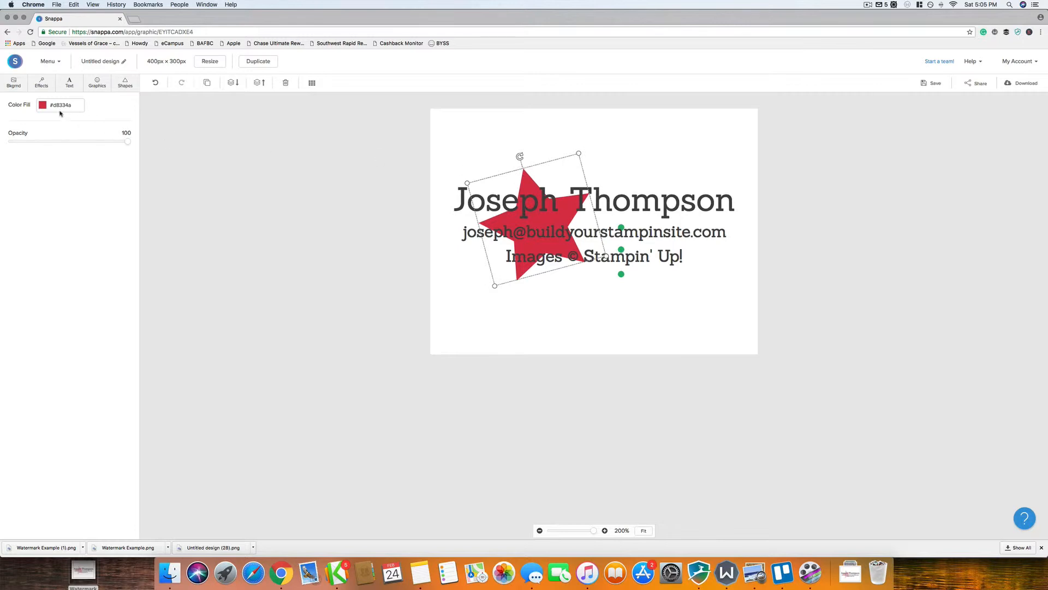
left_click_drag(127, 141, 57, 143)
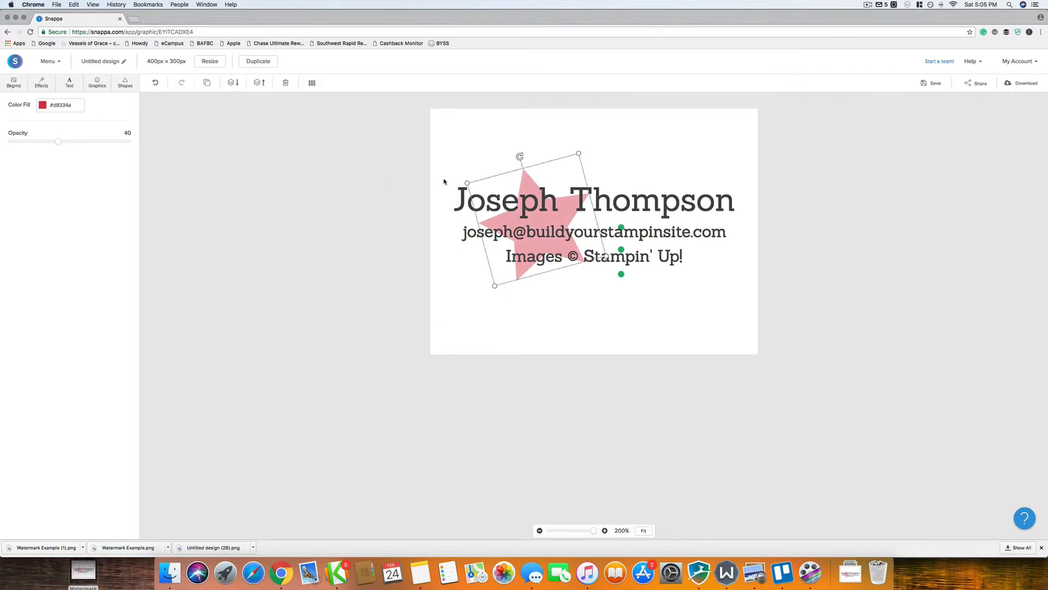
left_click(398, 201)
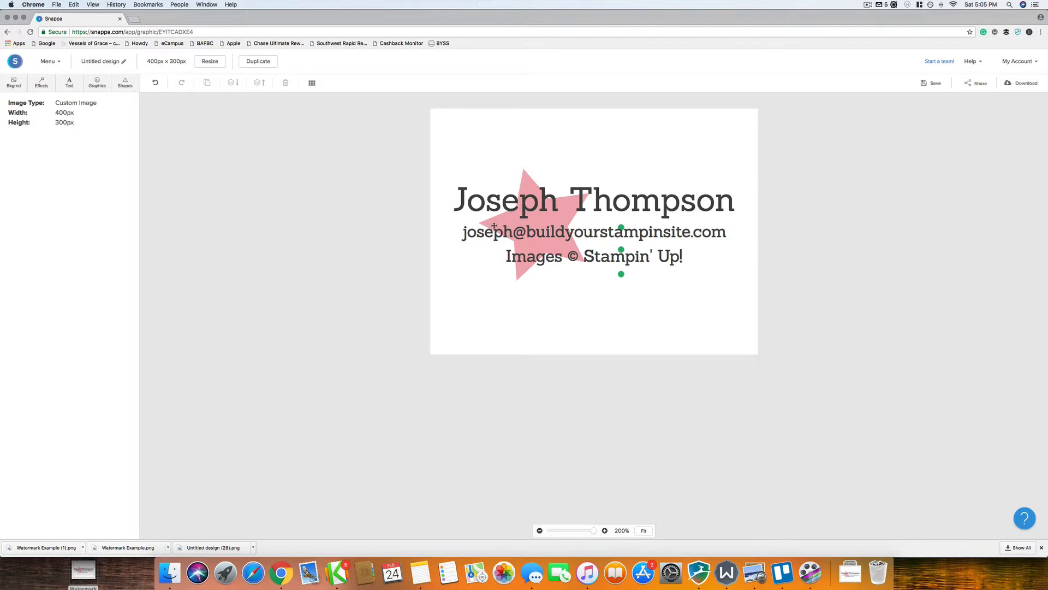
Step: Download the watermark as a Retina PNG with a transparent background
left_click(1021, 83)
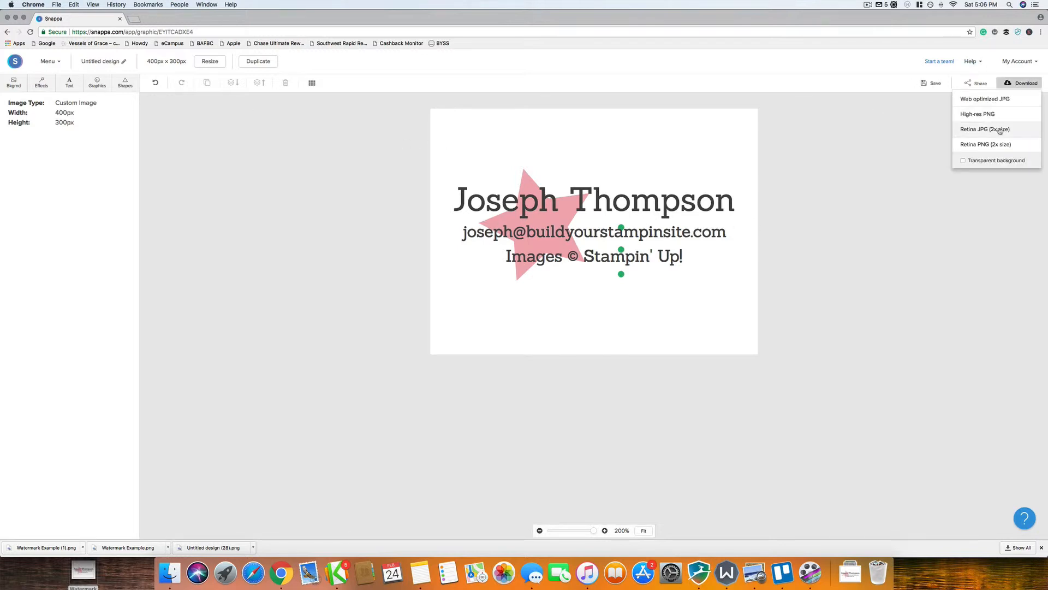
left_click(964, 161)
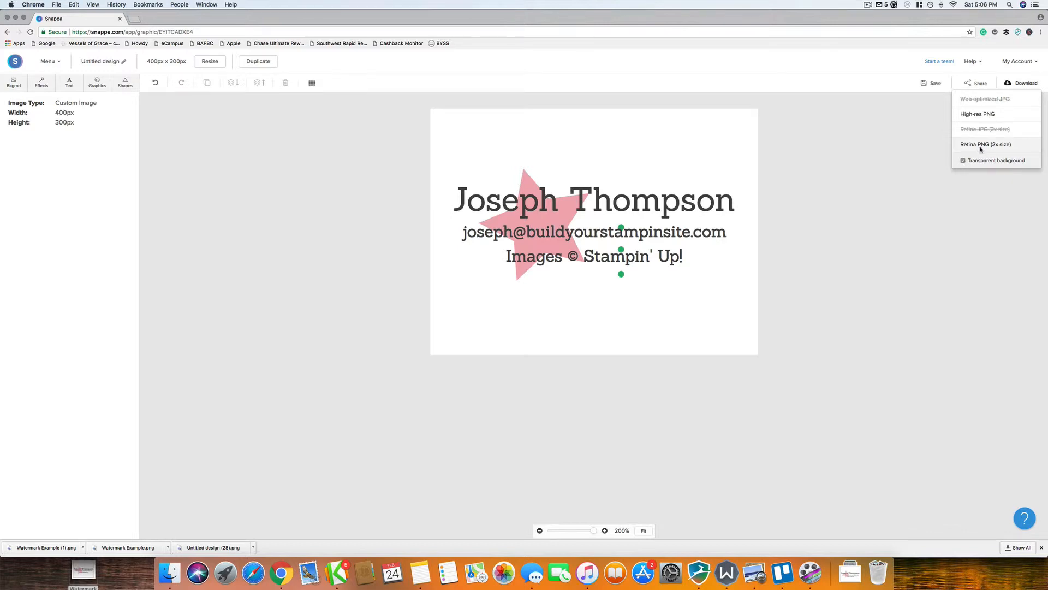
left_click(981, 146)
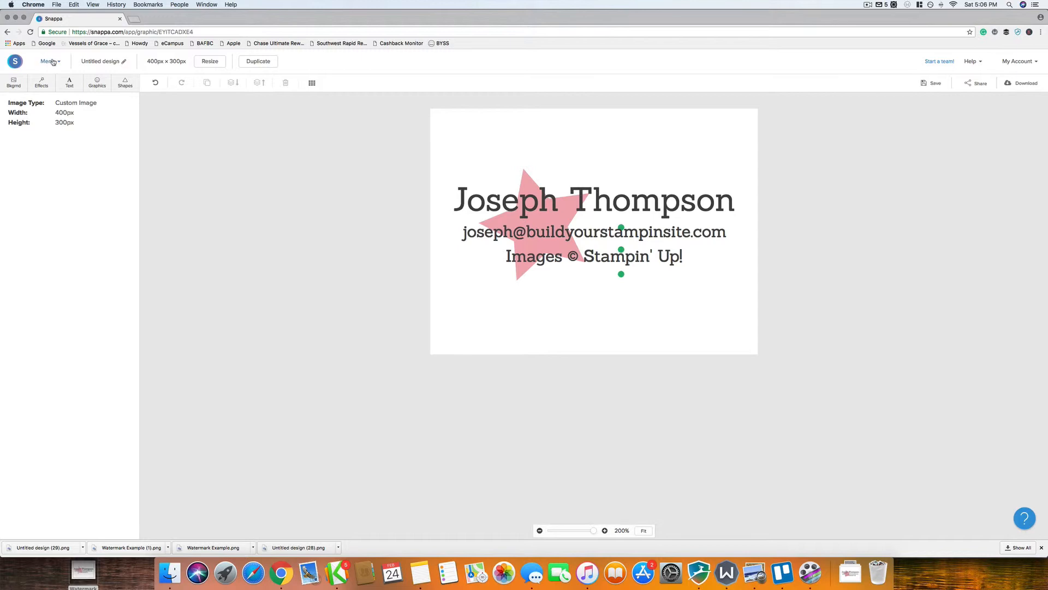
Step: Start a new blank 1080 × 1080 Instagram Post design
left_click(49, 62)
left_click(66, 85)
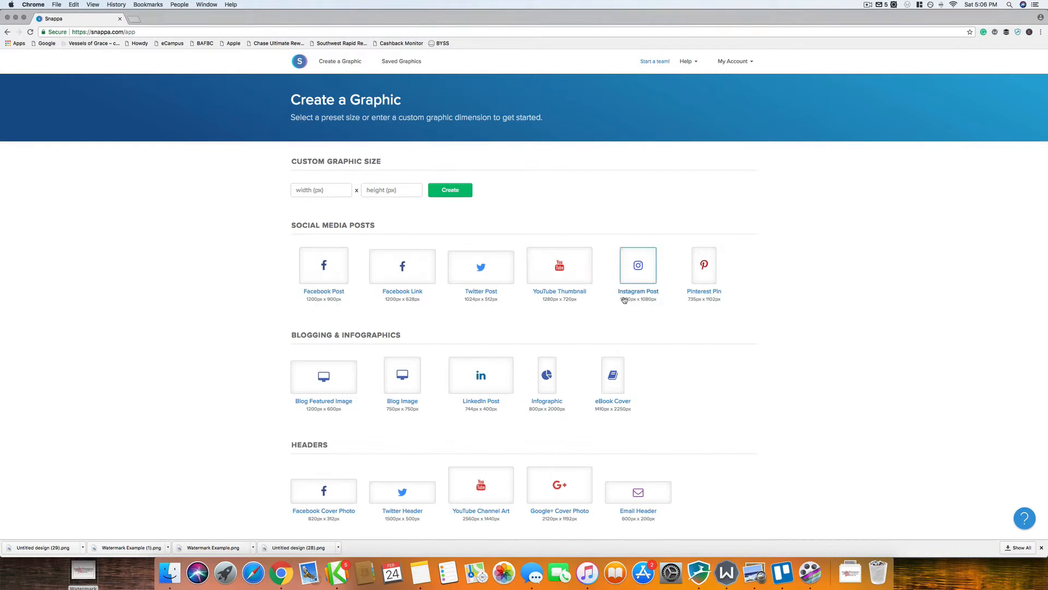
left_click(644, 271)
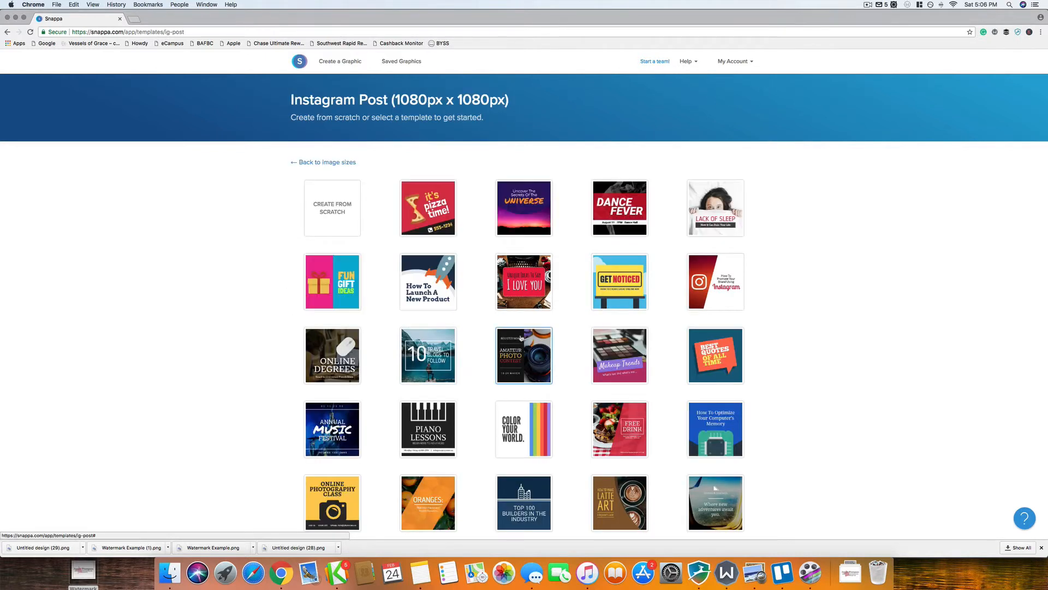
left_click(523, 232)
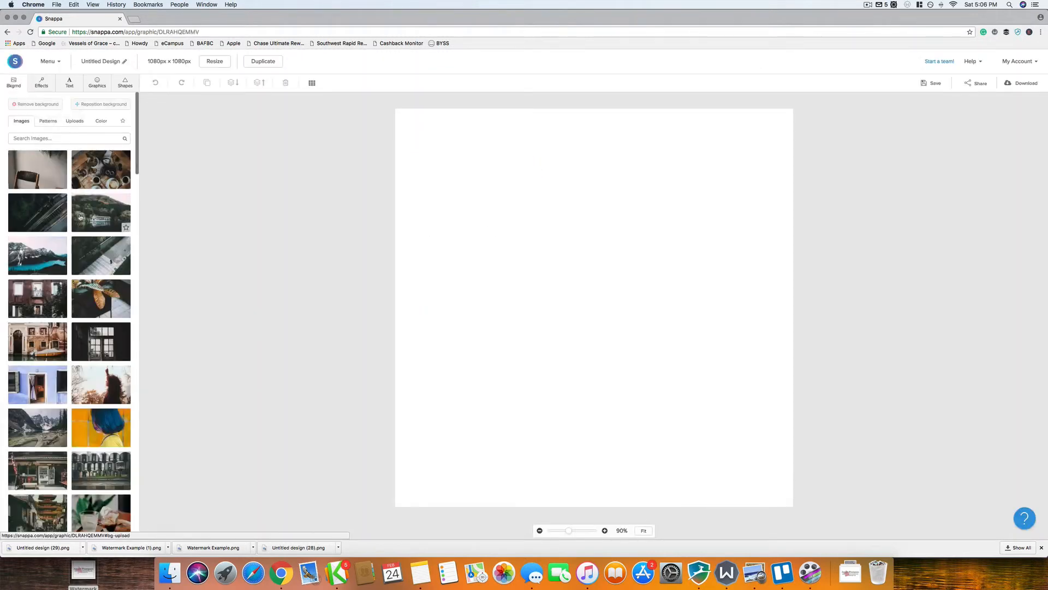
Step: Set the mug-by-window photo as the design's background
scroll(136, 269, "down", 10)
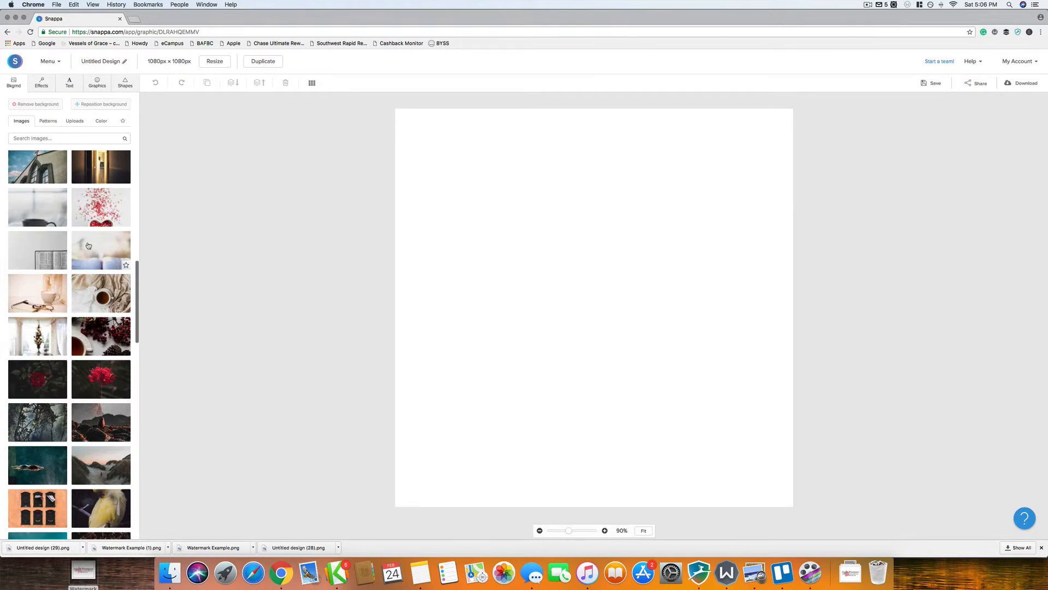
scroll(88, 245, "up", 1)
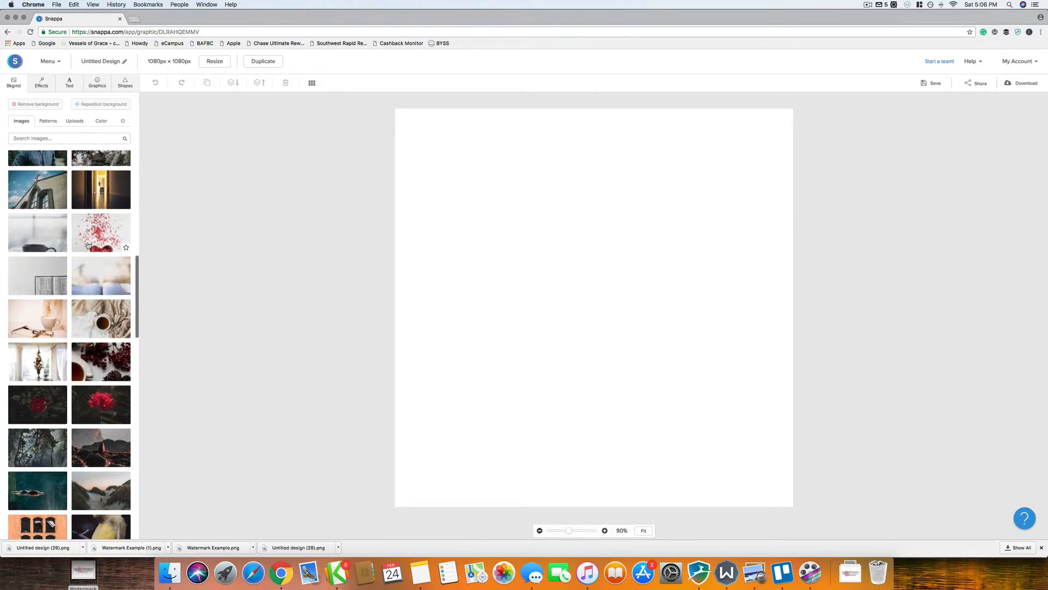
left_click(56, 236)
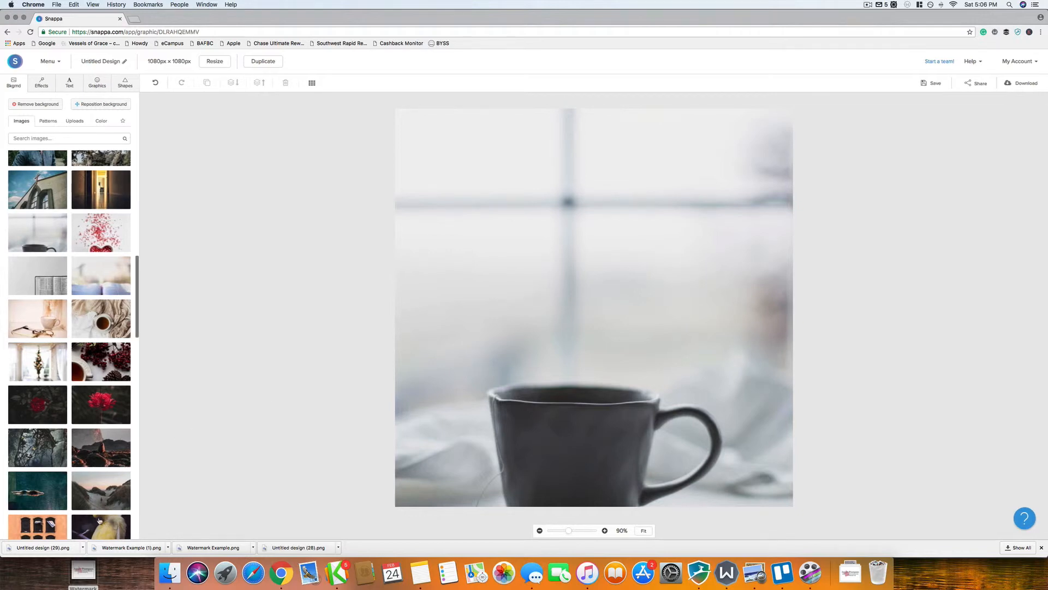
left_click(96, 85)
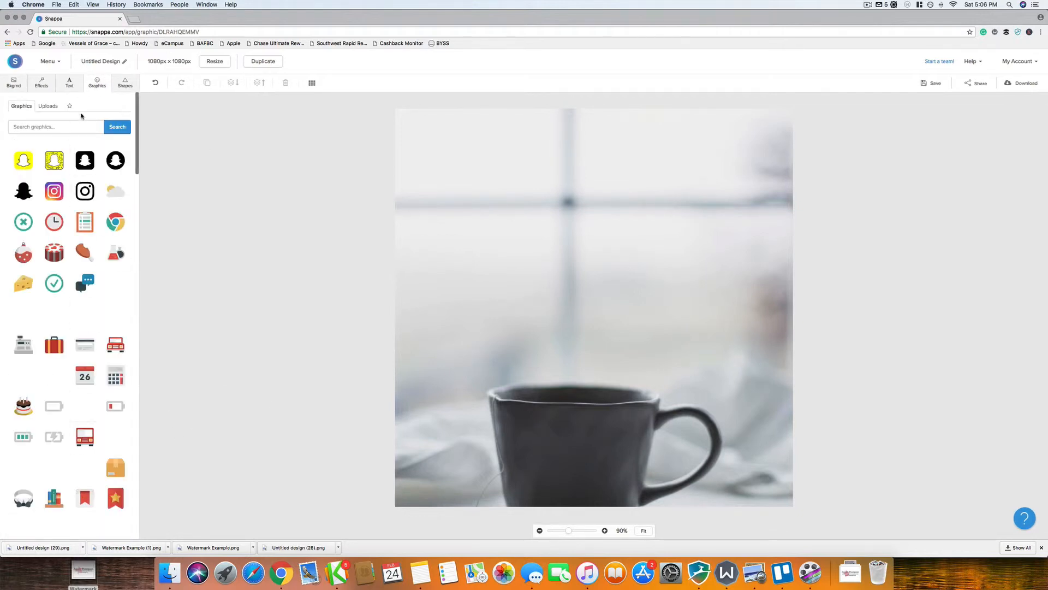
Step: Upload the downloaded watermark PNG and place it on the canvas
left_click(48, 105)
left_click_drag(30, 548, 93, 401)
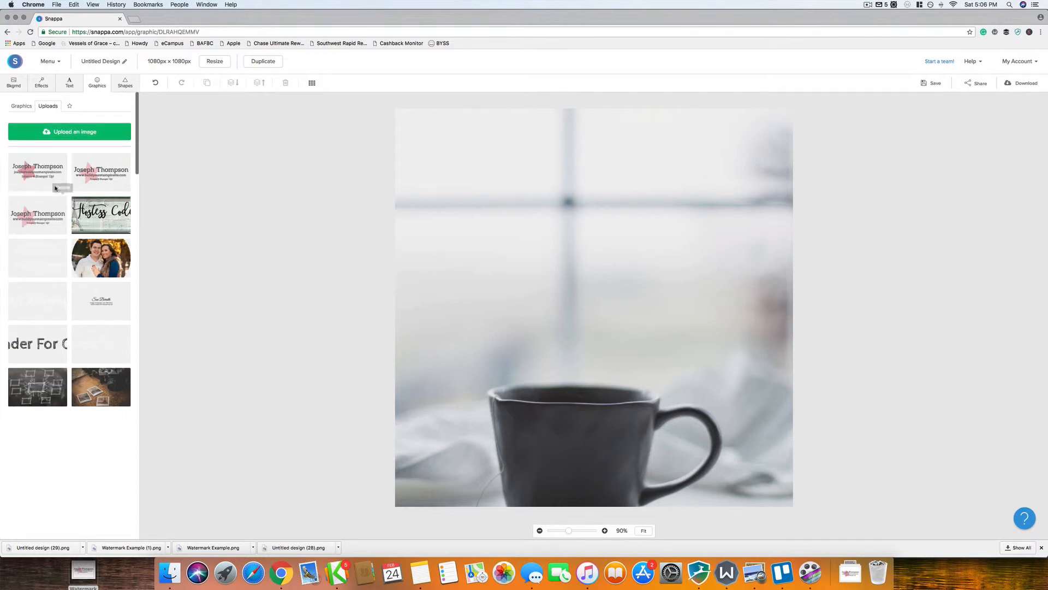
left_click(34, 174)
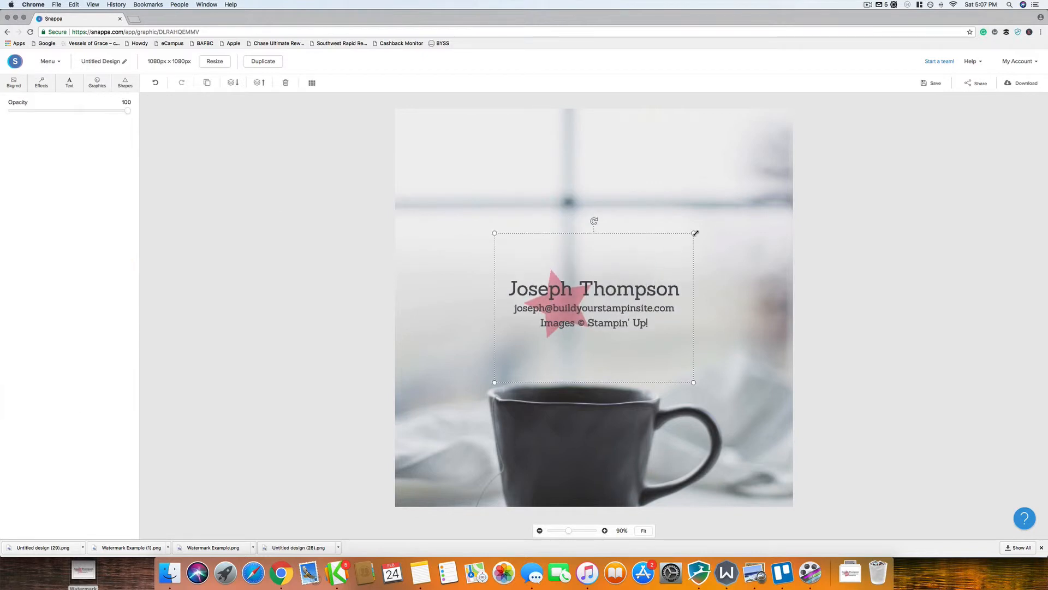
Step: Resize the watermark and position it over the dark mug
left_click_drag(694, 232, 596, 305)
left_click_drag(558, 343, 677, 448)
left_click_drag(716, 409, 686, 445)
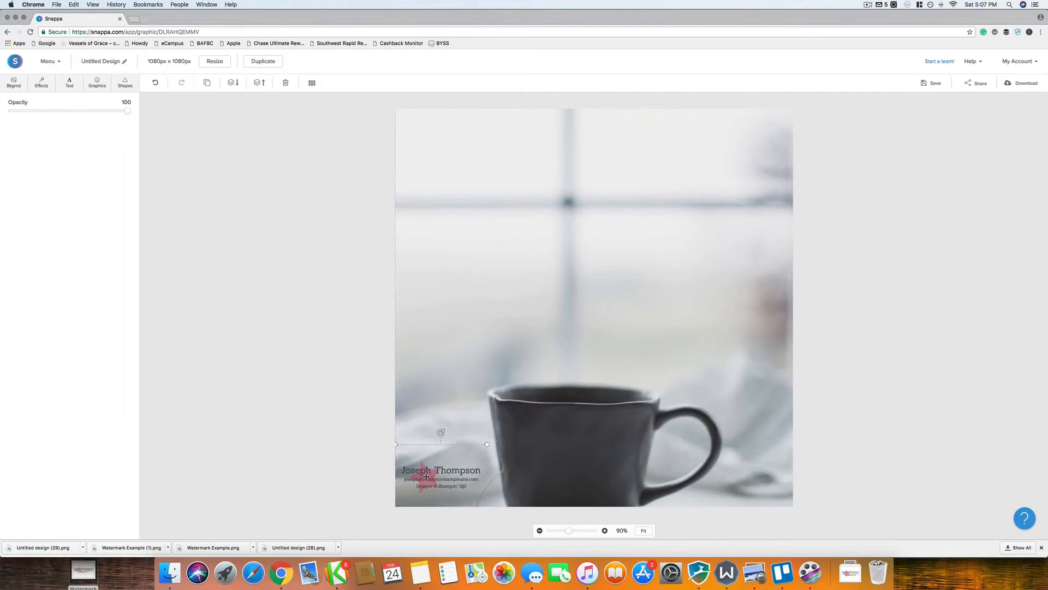
left_click_drag(439, 473, 440, 479)
left_click(541, 470)
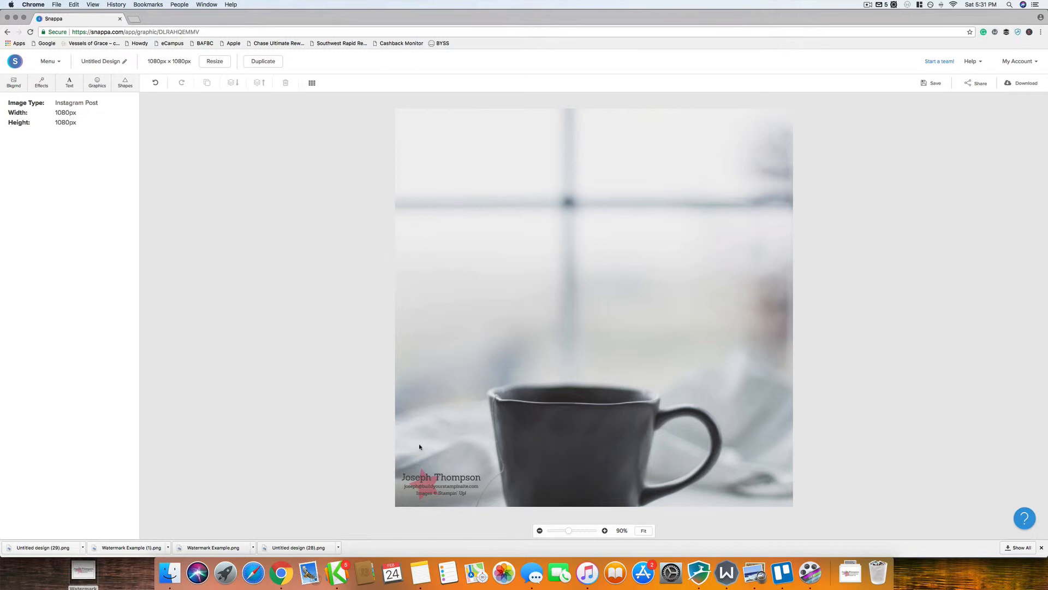
left_click_drag(444, 492, 563, 436)
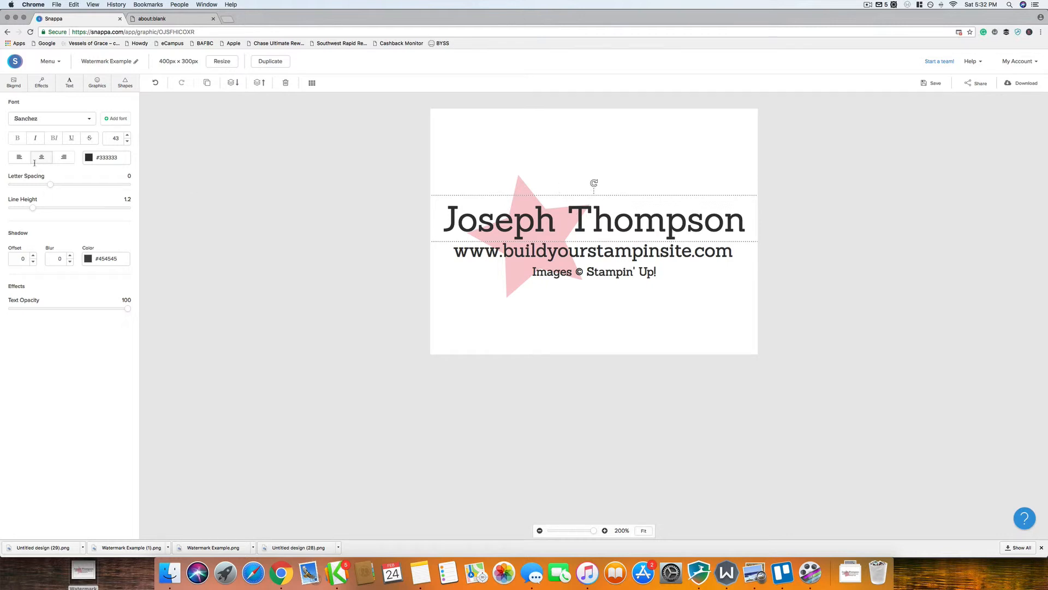
Step: Make the name, website and Stampin' Up! credit text lines white
left_click(89, 157)
left_click(99, 200)
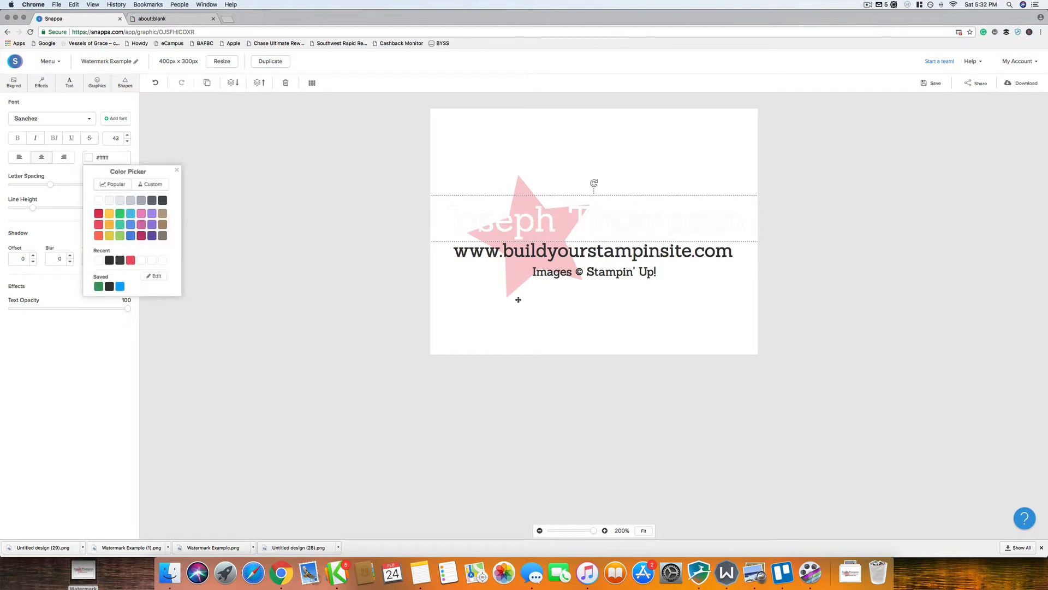
left_click(544, 253)
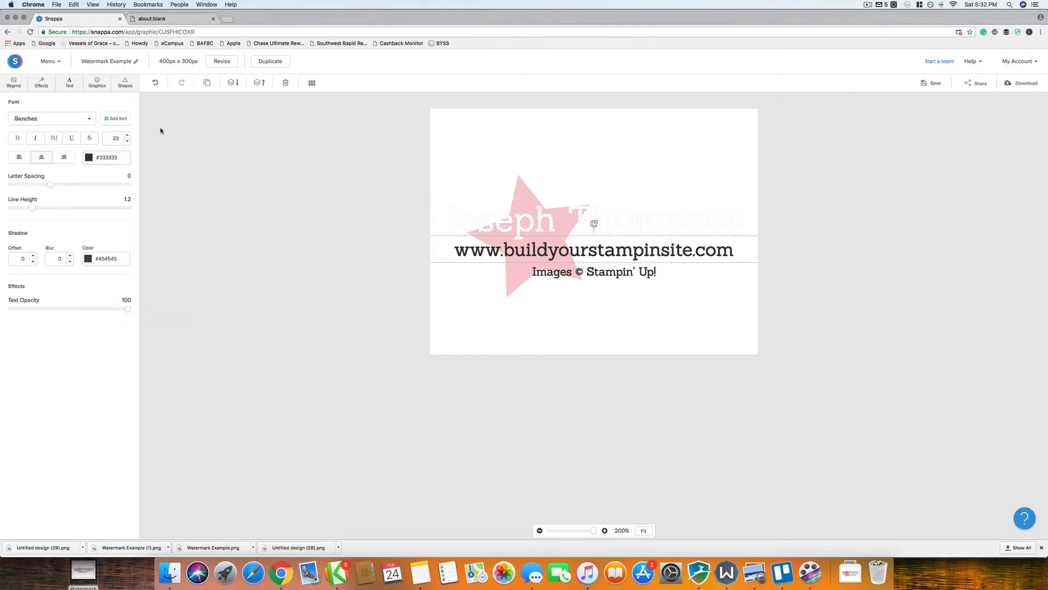
left_click(89, 157)
left_click(99, 200)
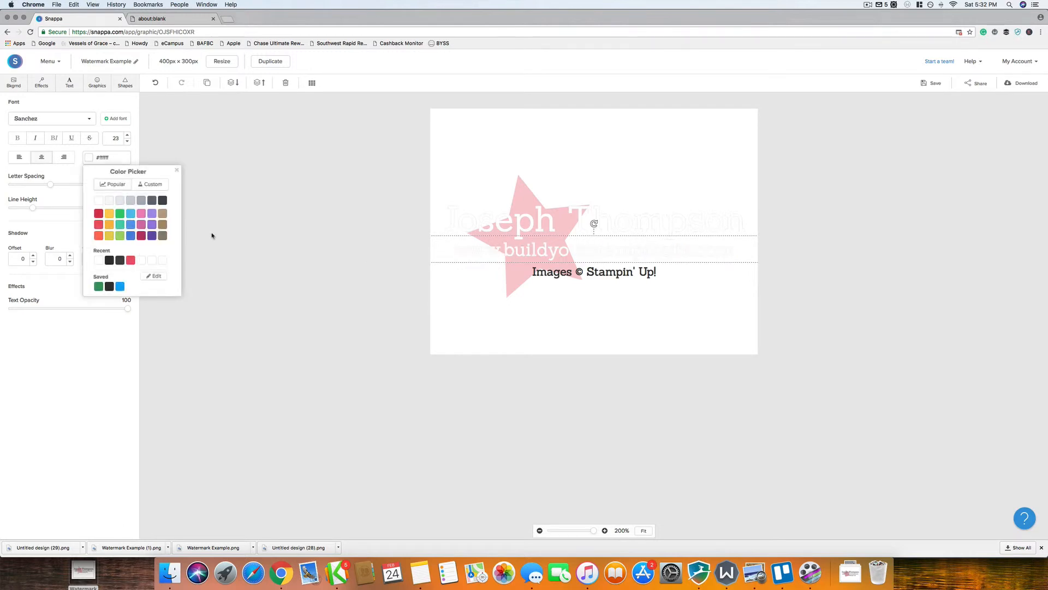
left_click(578, 271)
left_click(89, 157)
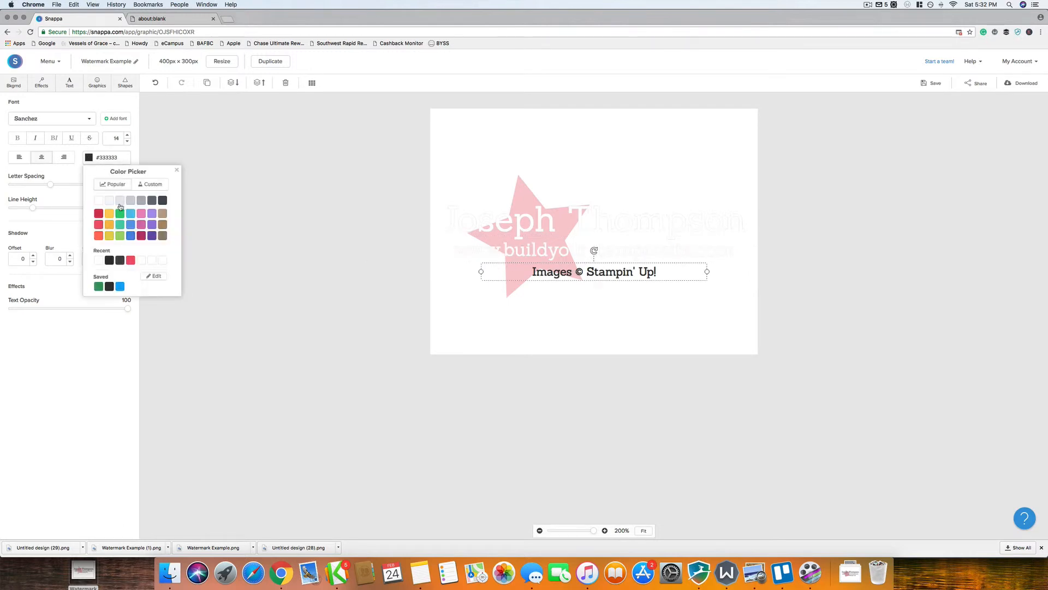
left_click(100, 201)
left_click(651, 339)
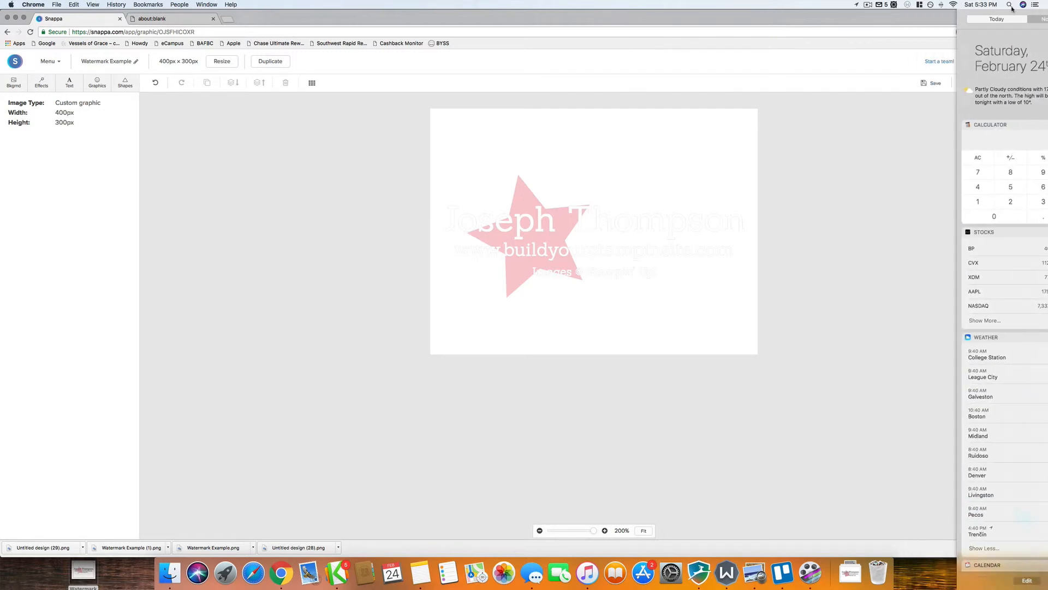
Step: Download the watermark as a double-size Retina PNG and save the design
left_click(1026, 85)
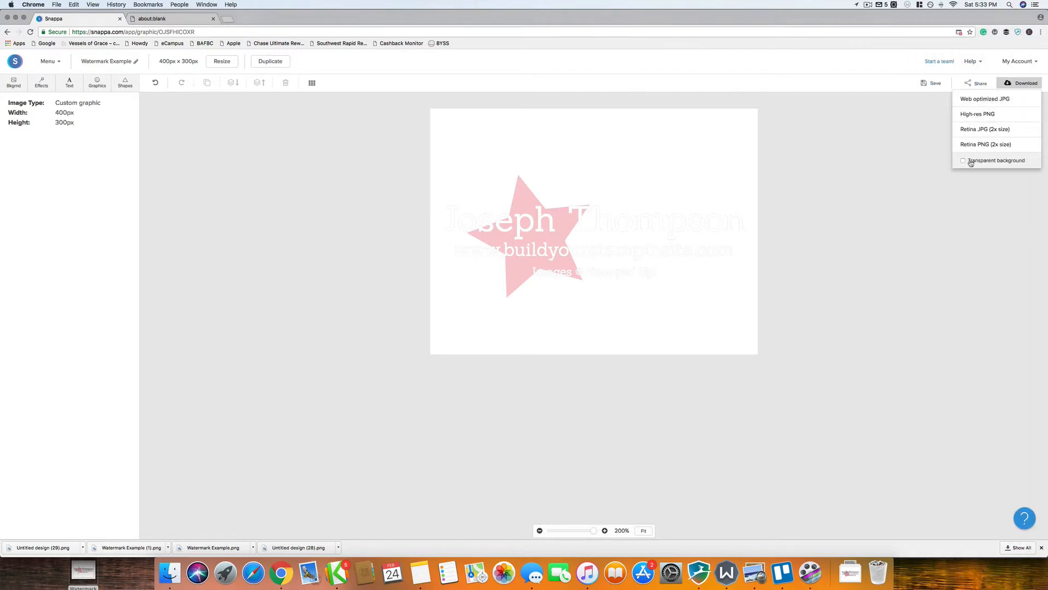
left_click(979, 146)
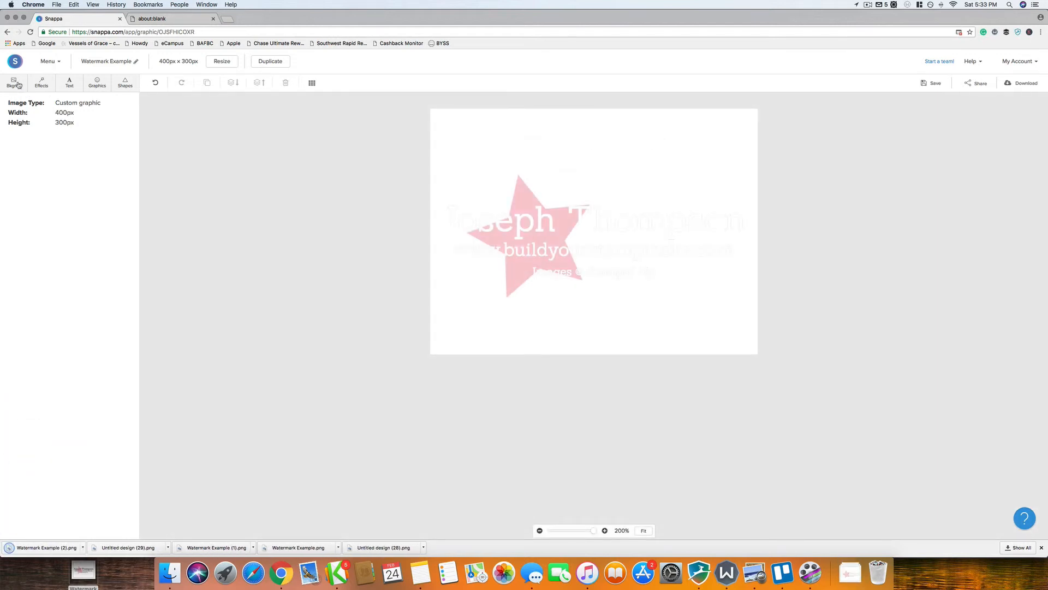
left_click(923, 82)
left_click(59, 61)
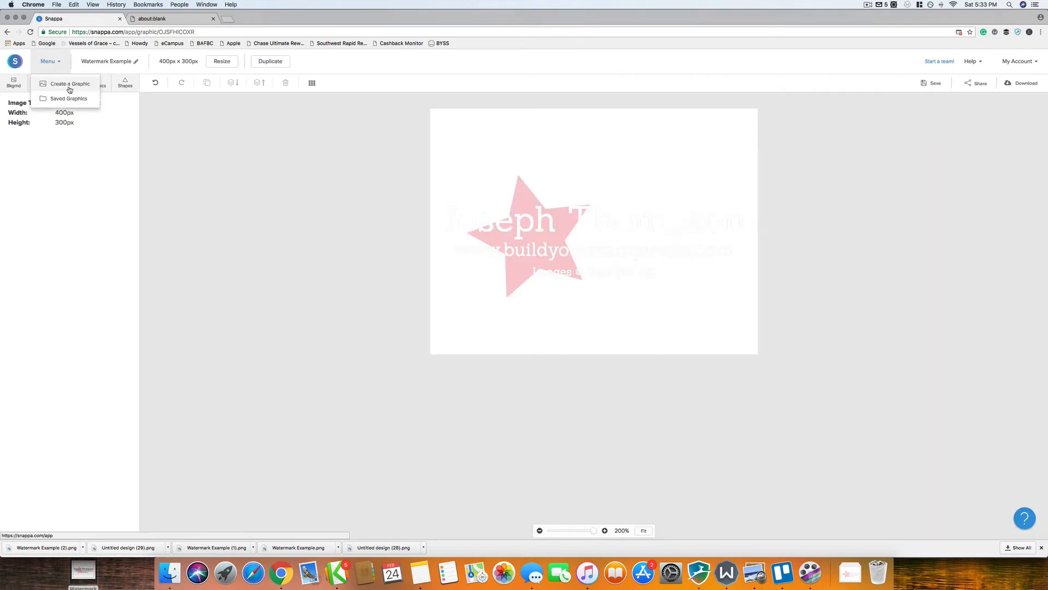
Step: Create a blank 1080×1080 Instagram post from scratch with the dark tree-bark photo as background
left_click(64, 83)
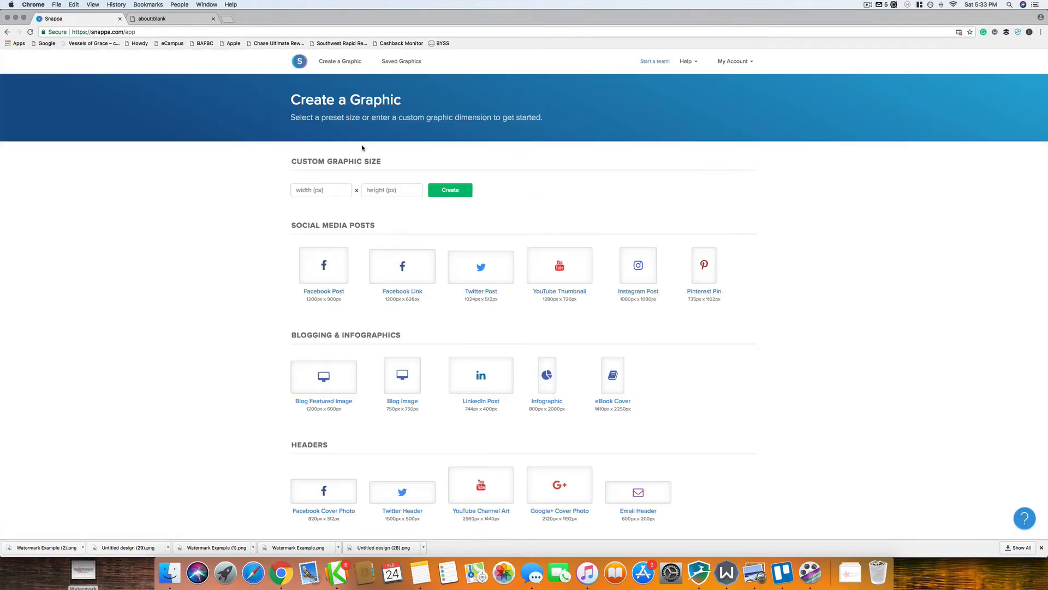
left_click(633, 268)
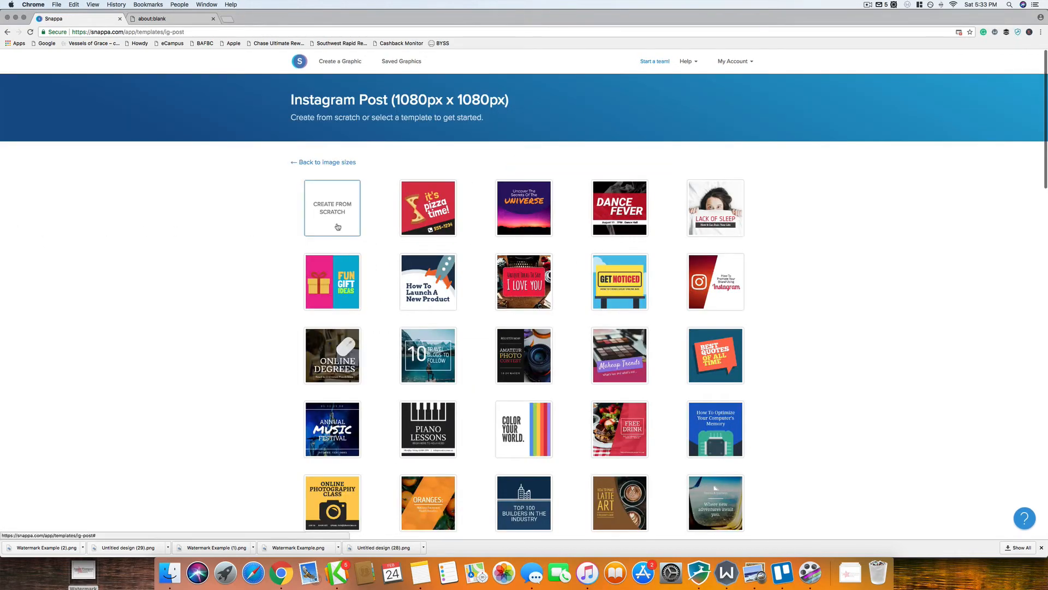
left_click(339, 226)
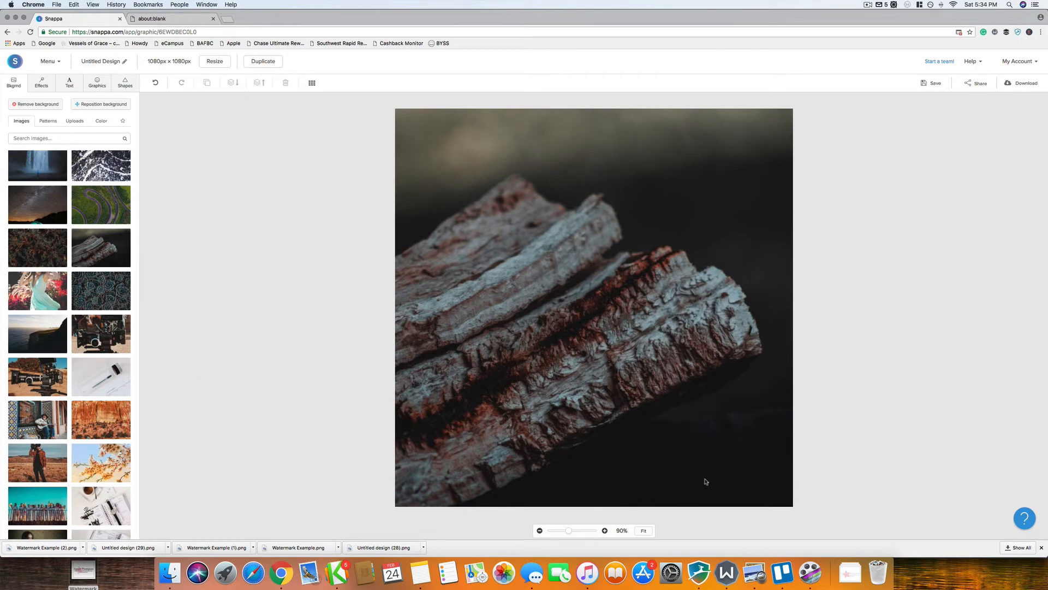
left_click(91, 90)
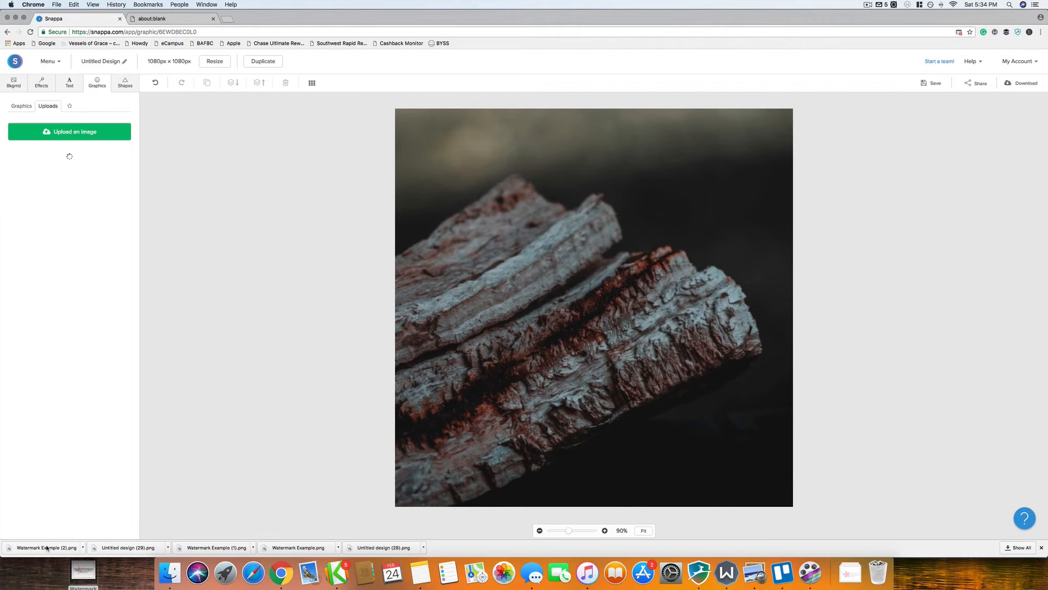
Step: Upload the white watermark PNG, place it, and shrink it into the bark photo's bottom-right corner
left_click_drag(47, 547, 67, 244)
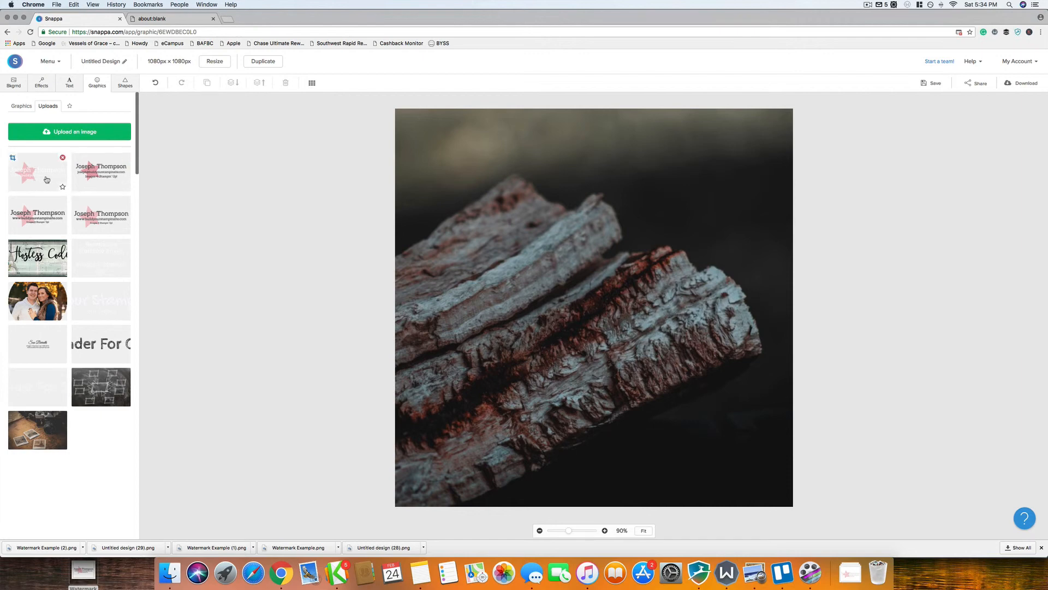
left_click(46, 179)
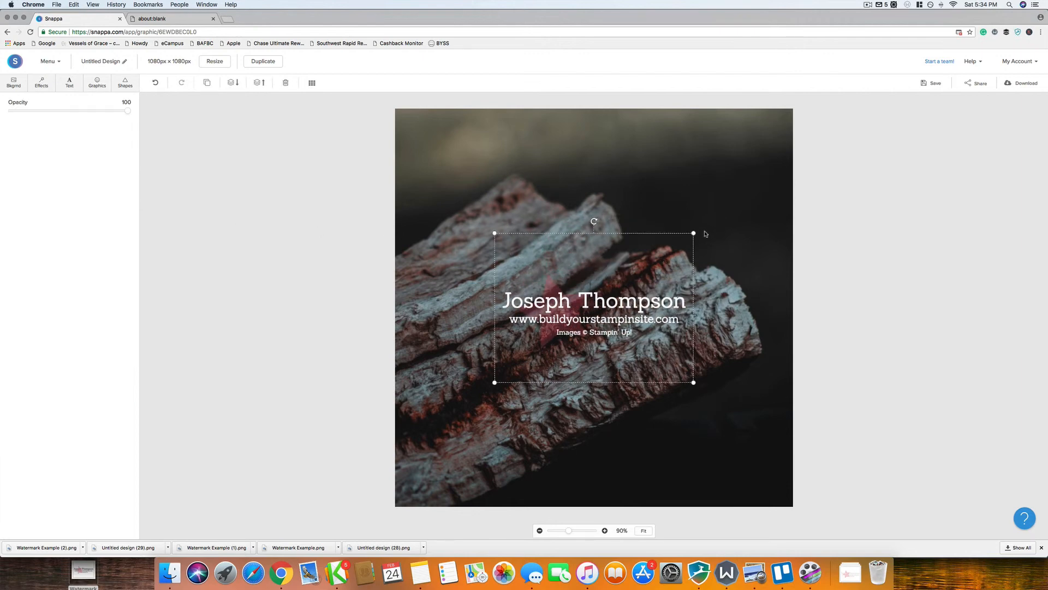
left_click_drag(693, 233, 657, 261)
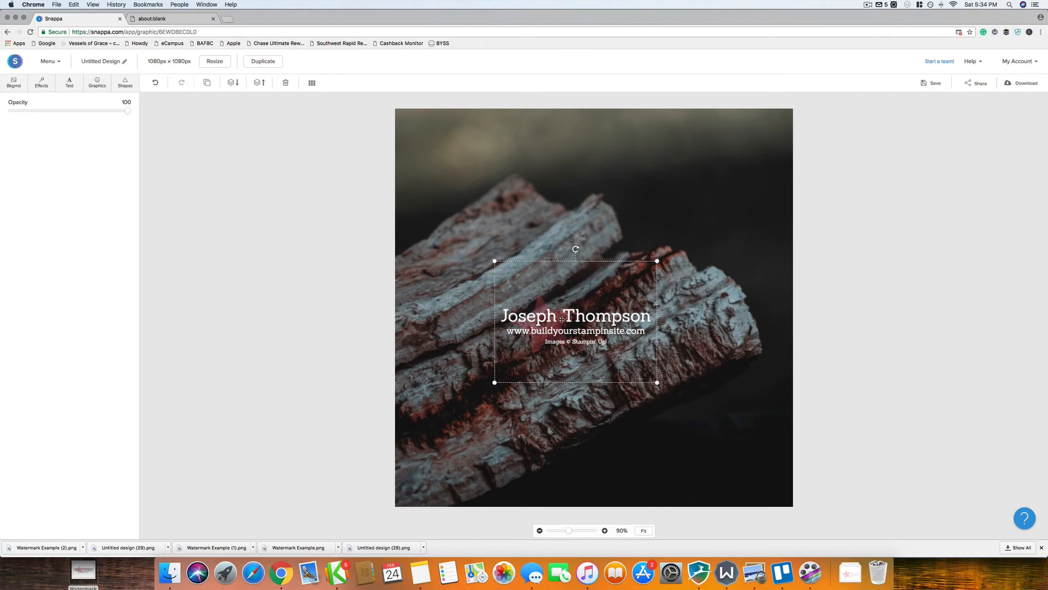
left_click_drag(657, 261, 593, 308)
left_click_drag(564, 363, 749, 480)
left_click(815, 485)
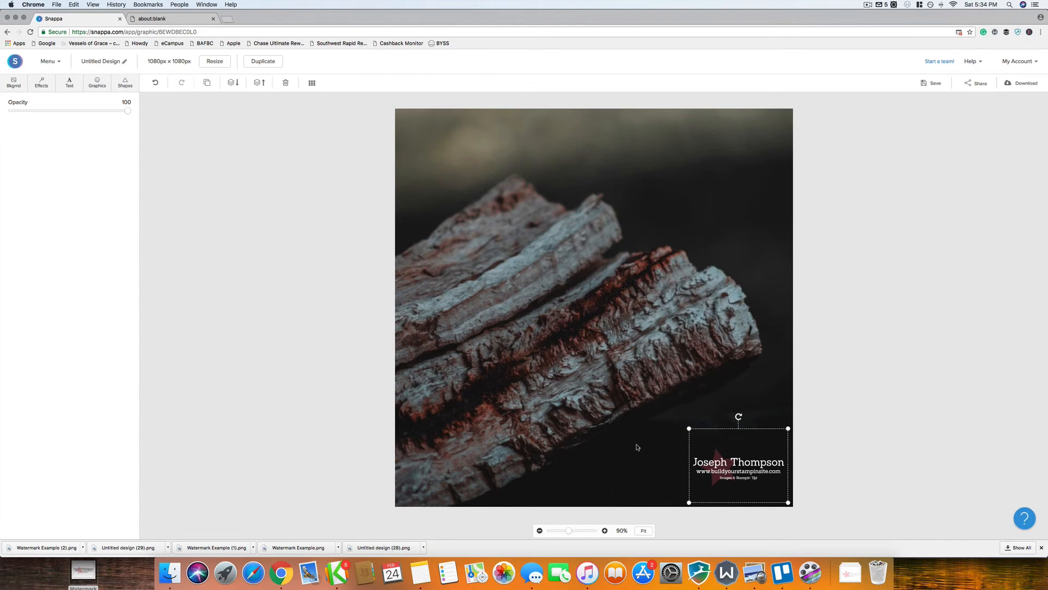
left_click(20, 85)
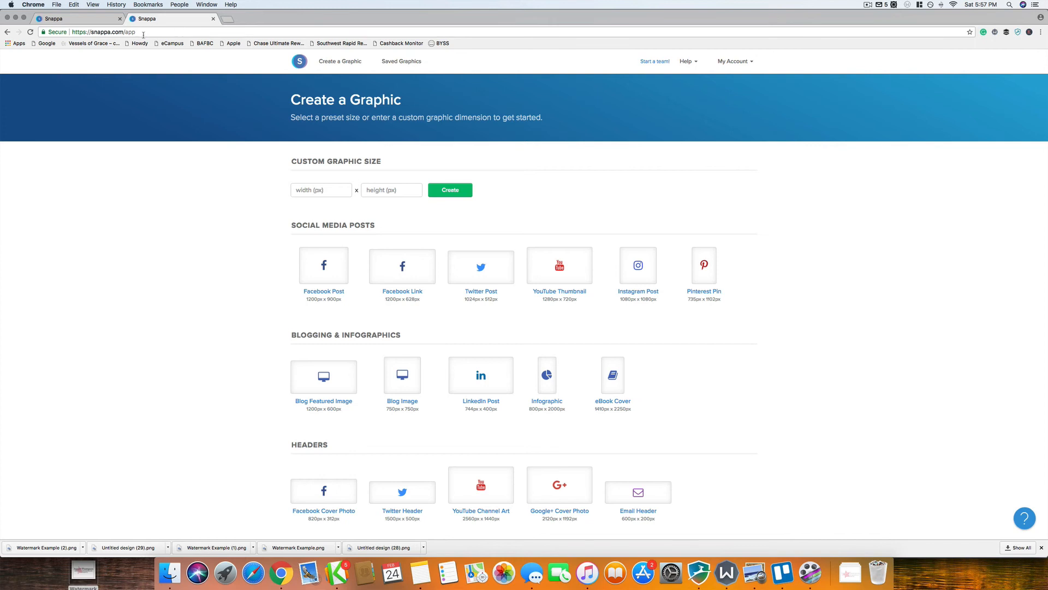
Step: Load the affiliate address buildyourstampinsite.com/snappa in Chrome's second tab
left_click_drag(143, 33, 57, 23)
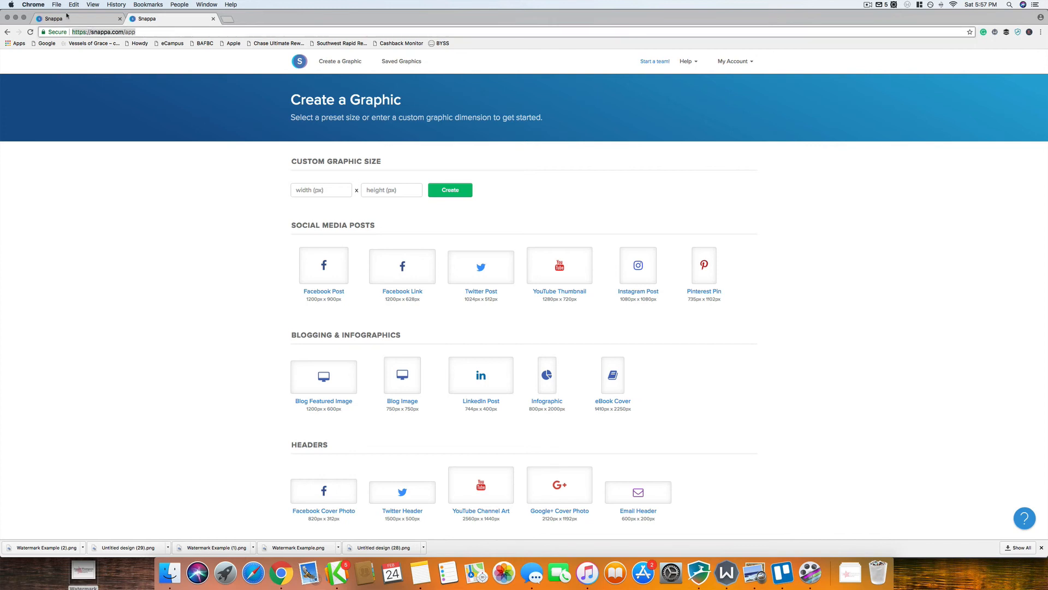
type("buildu")
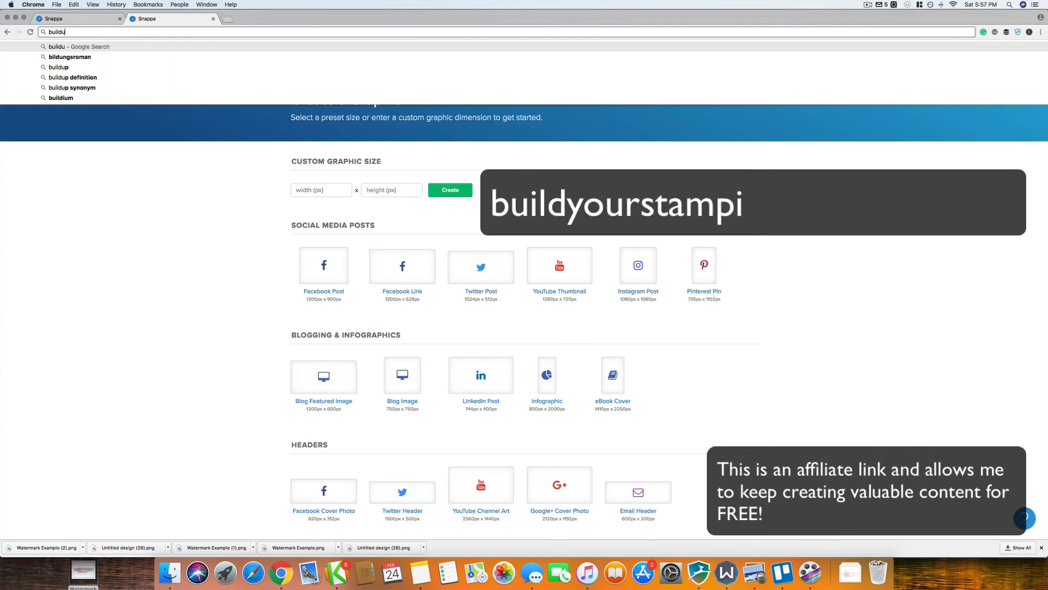
key("BackSpace")
type("yourstampinsite.com")
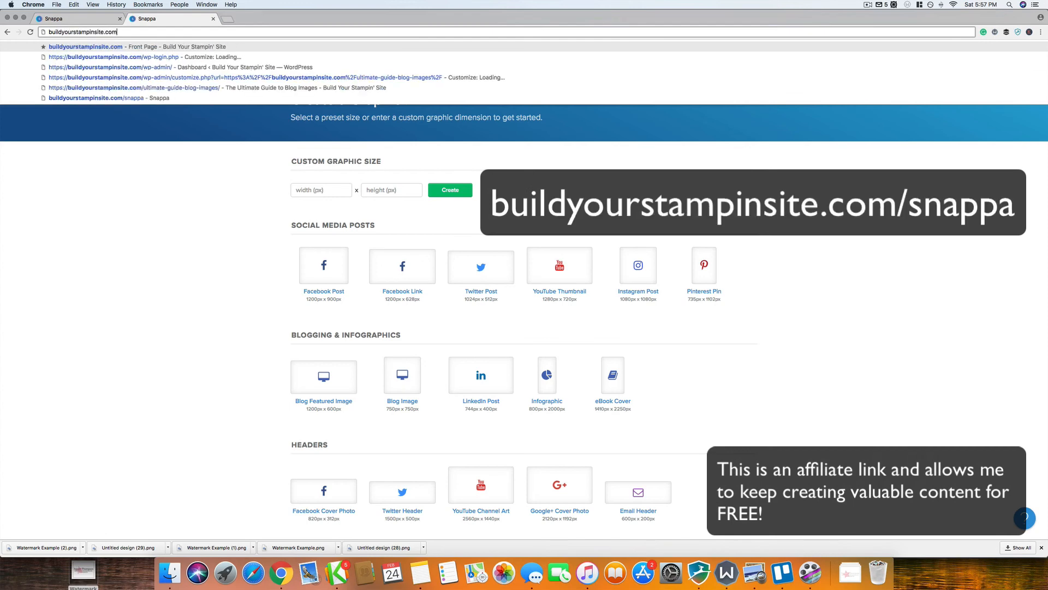
type("/sna")
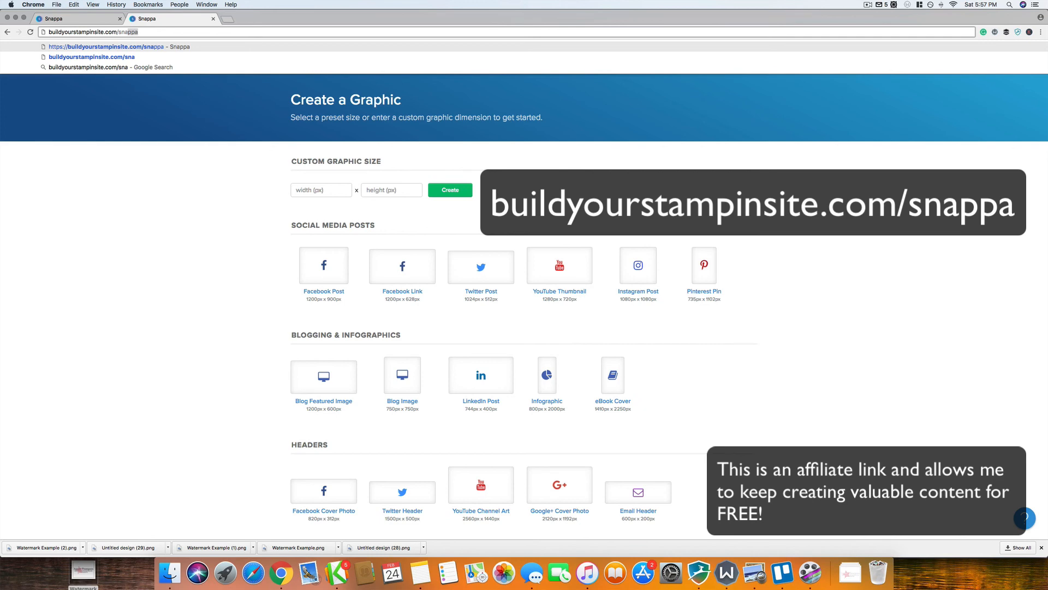
key("Return")
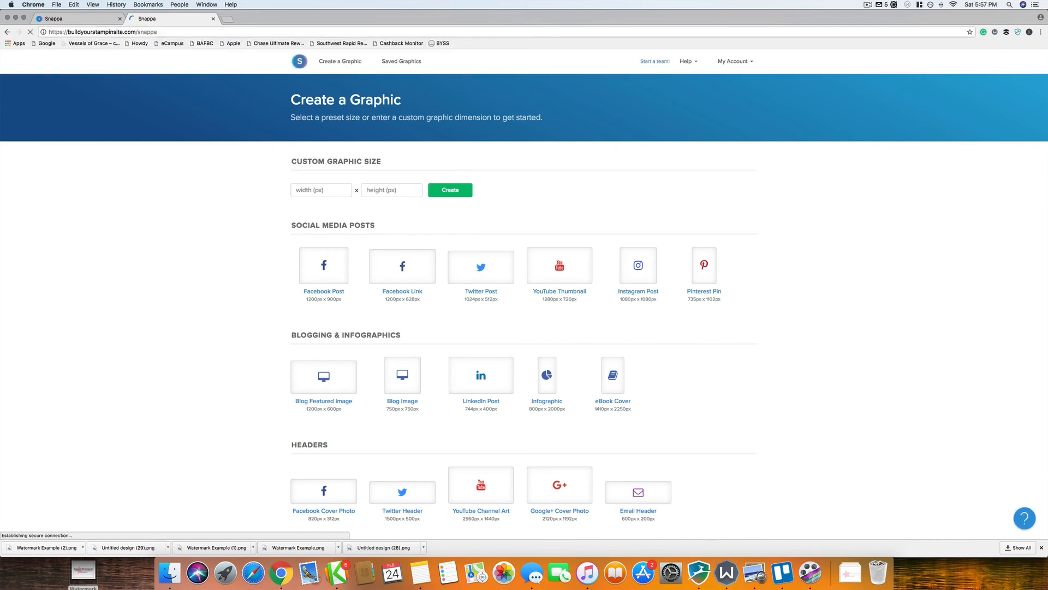